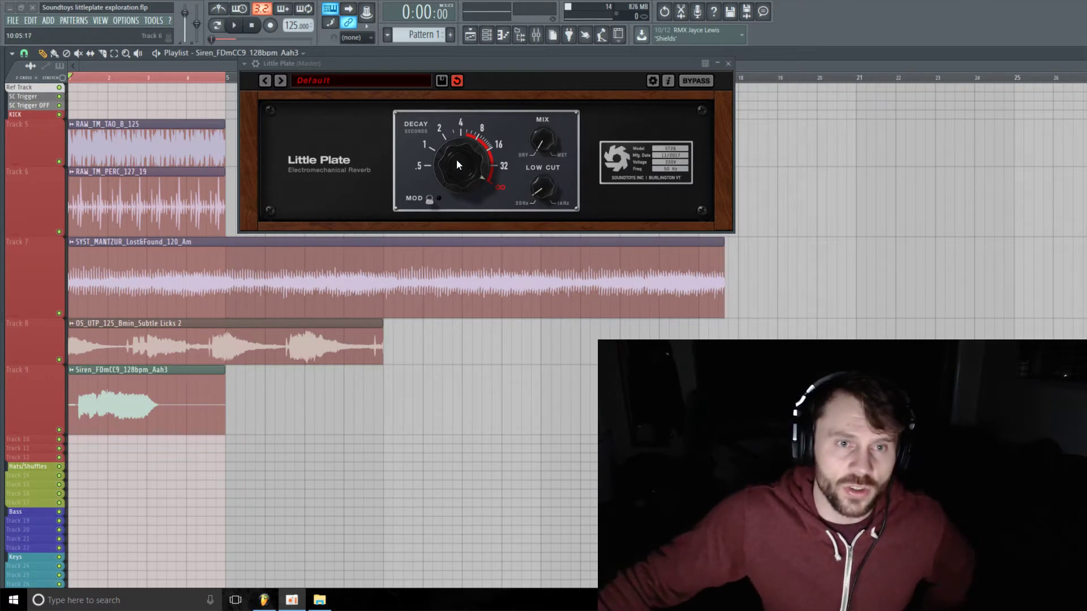
Step: Try shorter decay times on the Little Plate reverb and return Decay to Infinite
{"action": "mouse_move", "coordinate": [458, 158]}
{"action": "left_mouse_down"}
{"action": "mouse_move", "coordinate": [456, 232]}
{"action": "mouse_move", "coordinate": [449, 177]}
{"action": "left_mouse_up"}
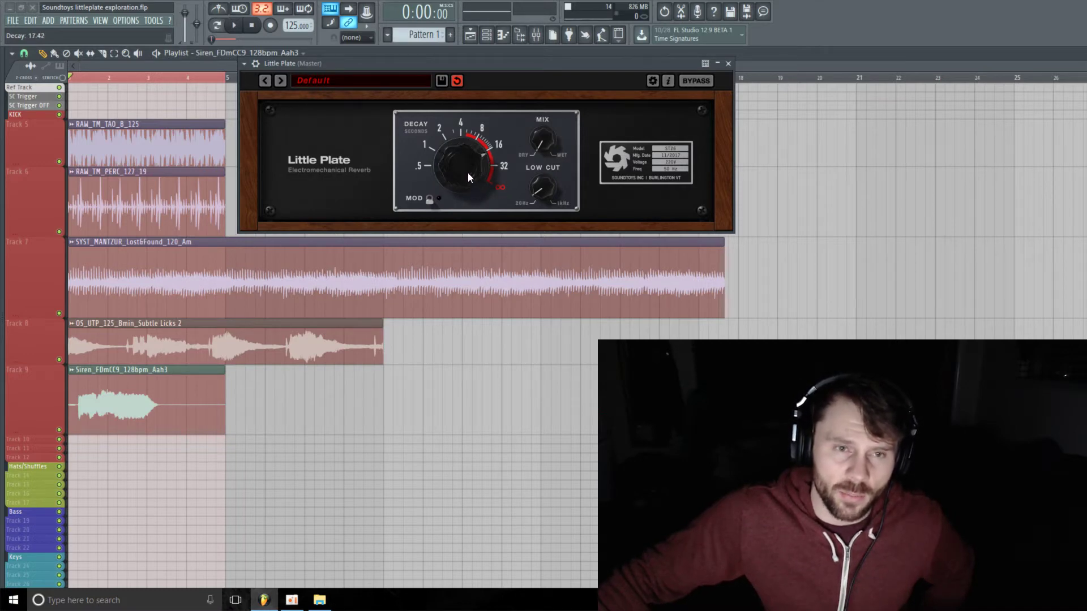
{"action": "left_click_drag", "start_coordinate": [459, 173], "coordinate": [459, 134]}
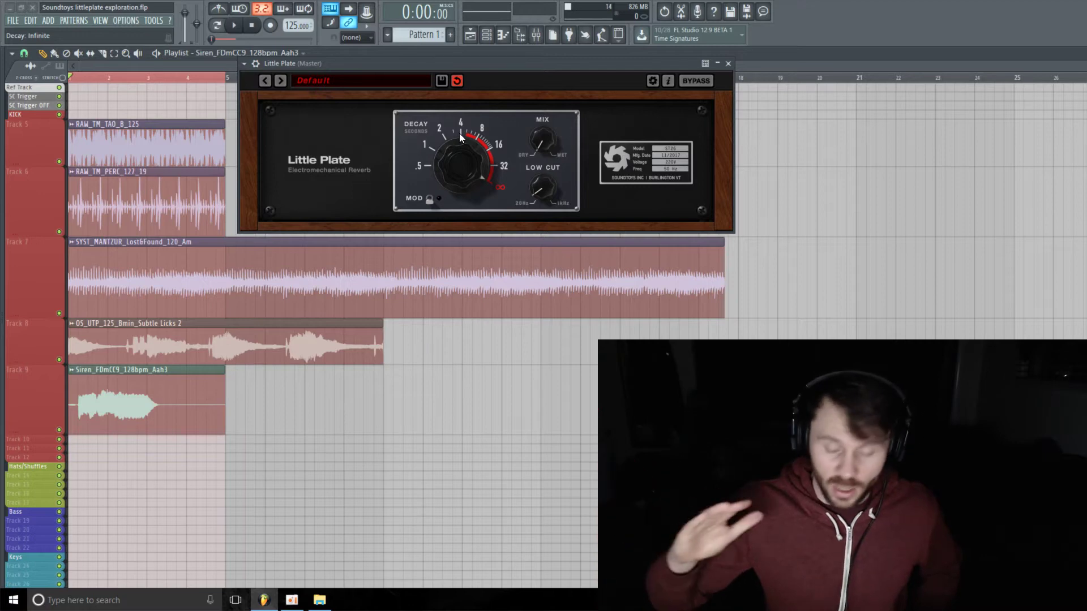
{"action": "left_click_drag", "start_coordinate": [476, 162], "coordinate": [472, 171]}
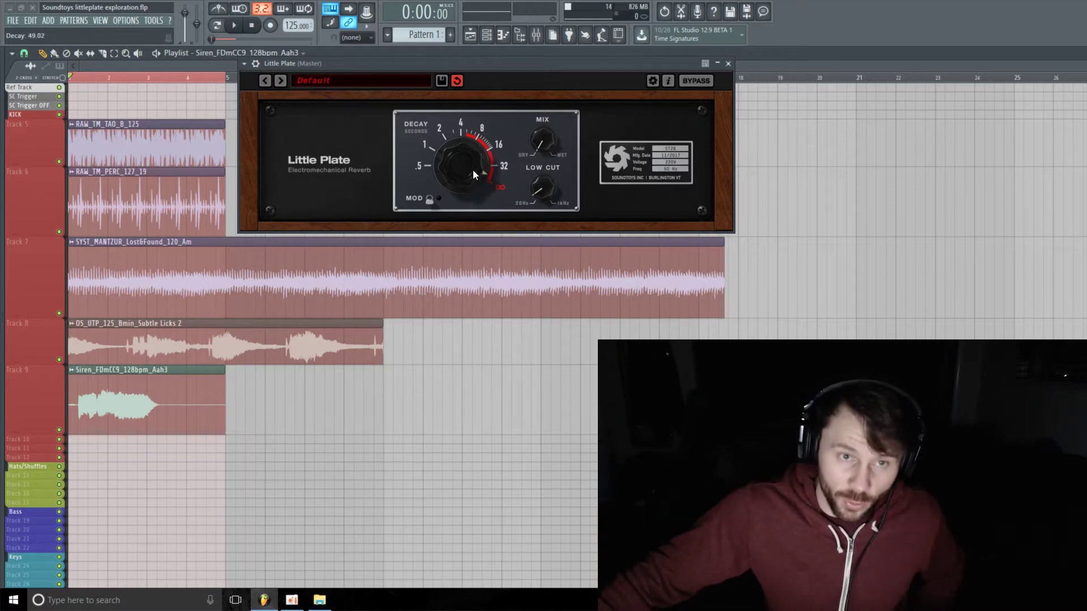
{"action": "left_click_drag", "start_coordinate": [541, 149], "coordinate": [537, 149]}
{"action": "left_click_drag", "start_coordinate": [467, 168], "coordinate": [467, 134]}
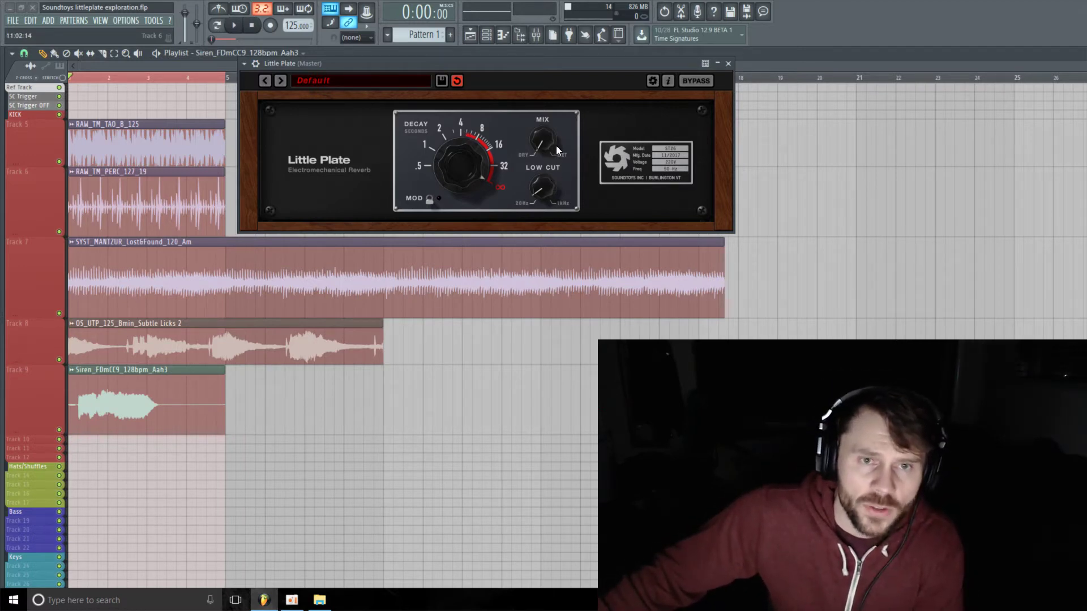
Step: Set the reverb's Mix to 0.0% and switch on modulation
{"action": "left_click_drag", "start_coordinate": [545, 148], "coordinate": [525, 264]}
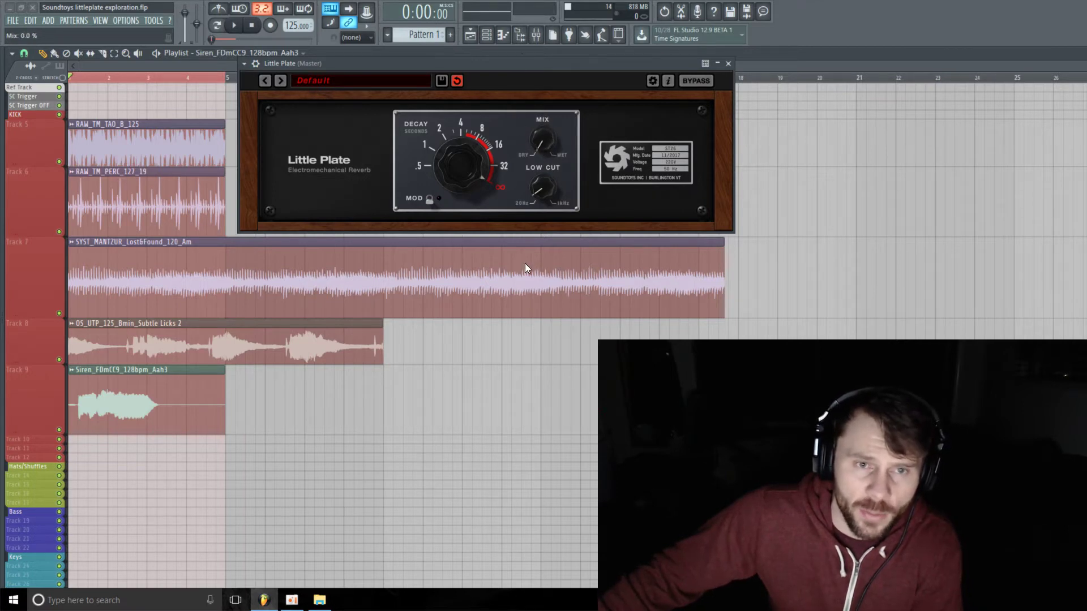
{"action": "left_click_drag", "start_coordinate": [539, 193], "coordinate": [517, 171]}
{"action": "left_click", "coordinate": [428, 198]}
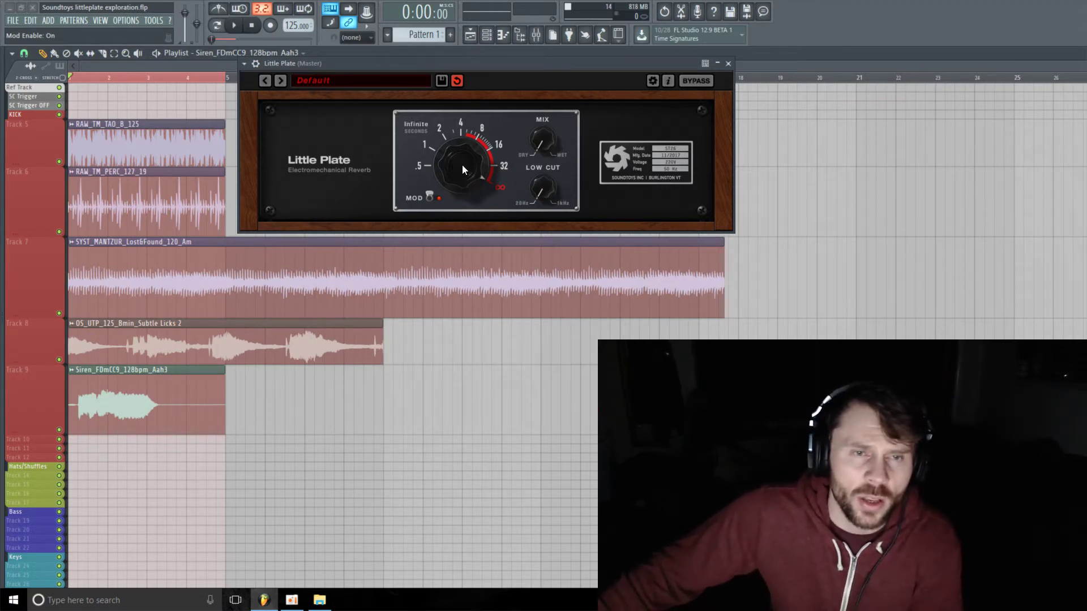
Step: Set the reverb's Mix to 48.5%, Low Cut to 22 Hz and Decay to 0.50 seconds
{"action": "left_click_drag", "start_coordinate": [462, 166], "coordinate": [474, 218]}
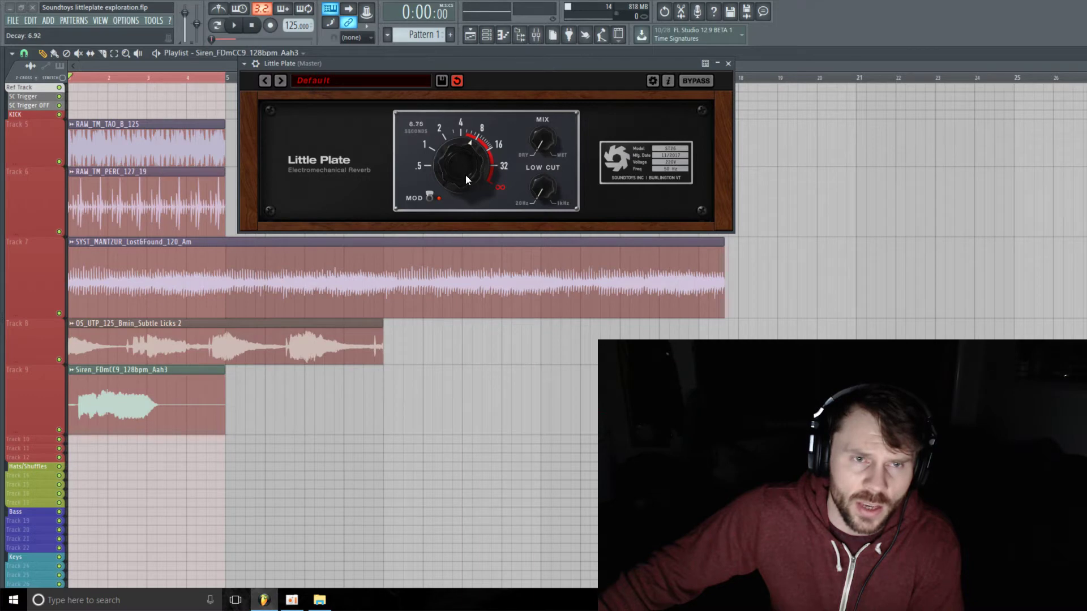
{"action": "left_click_drag", "start_coordinate": [465, 175], "coordinate": [459, 222]}
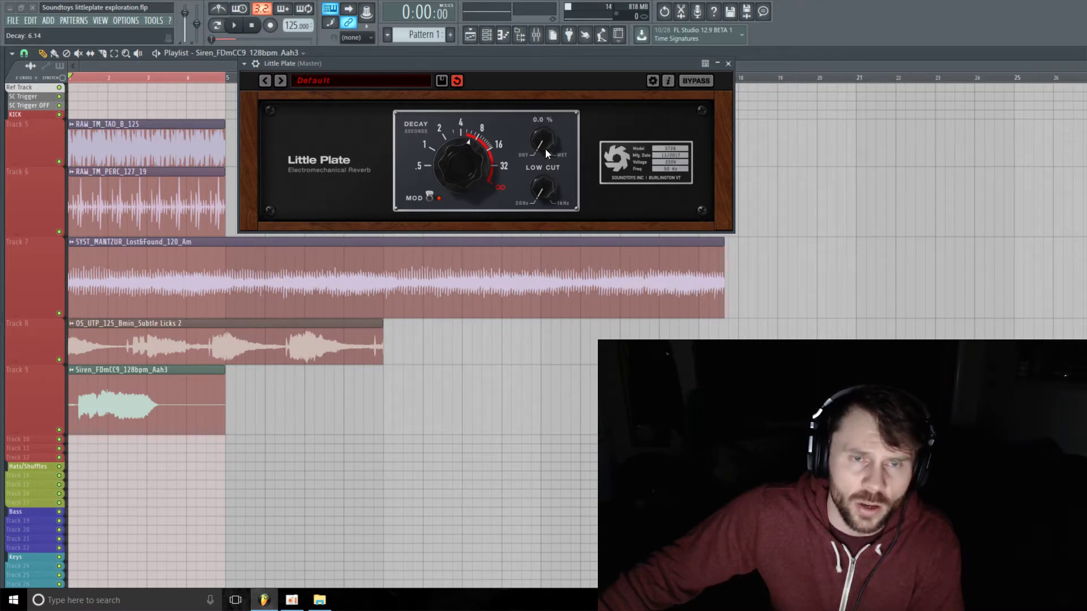
{"action": "mouse_move", "coordinate": [545, 148]}
{"action": "left_mouse_down"}
{"action": "mouse_move", "coordinate": [543, 74]}
{"action": "mouse_move", "coordinate": [538, 142]}
{"action": "left_mouse_up"}
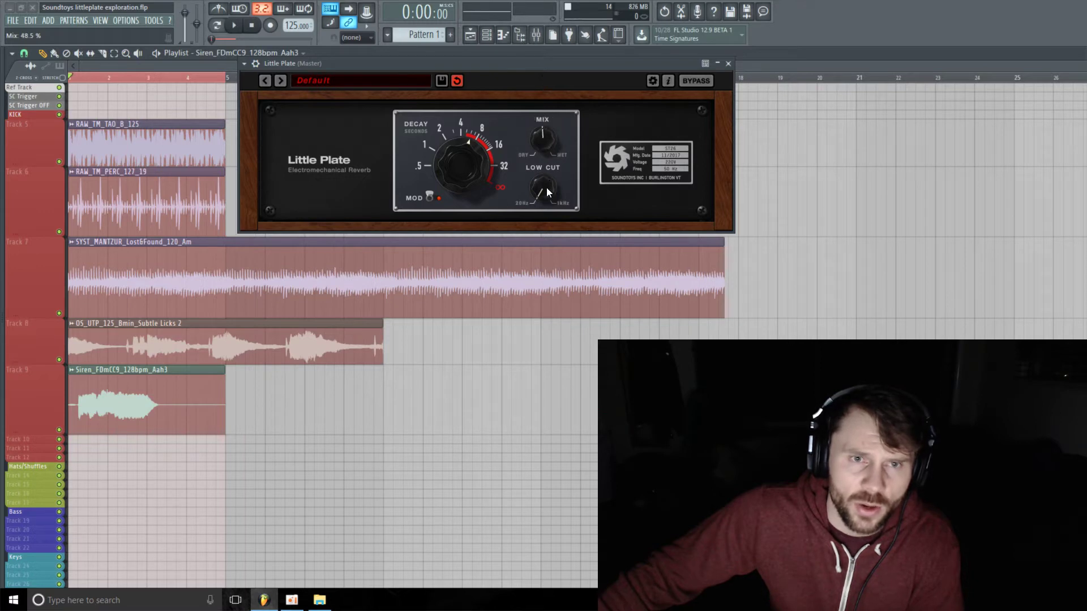
{"action": "mouse_move", "coordinate": [546, 194]}
{"action": "left_mouse_down"}
{"action": "mouse_move", "coordinate": [549, 149]}
{"action": "mouse_move", "coordinate": [548, 183]}
{"action": "left_mouse_up"}
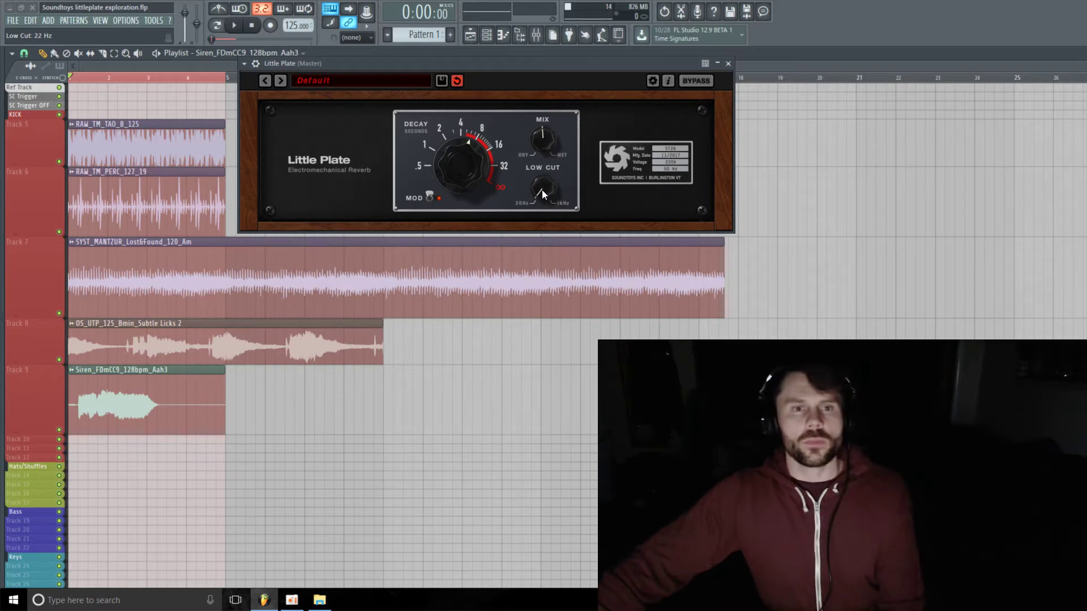
{"action": "mouse_move", "coordinate": [463, 166]}
{"action": "left_mouse_down"}
{"action": "mouse_move", "coordinate": [464, 127]}
{"action": "mouse_move", "coordinate": [464, 176]}
{"action": "left_mouse_up"}
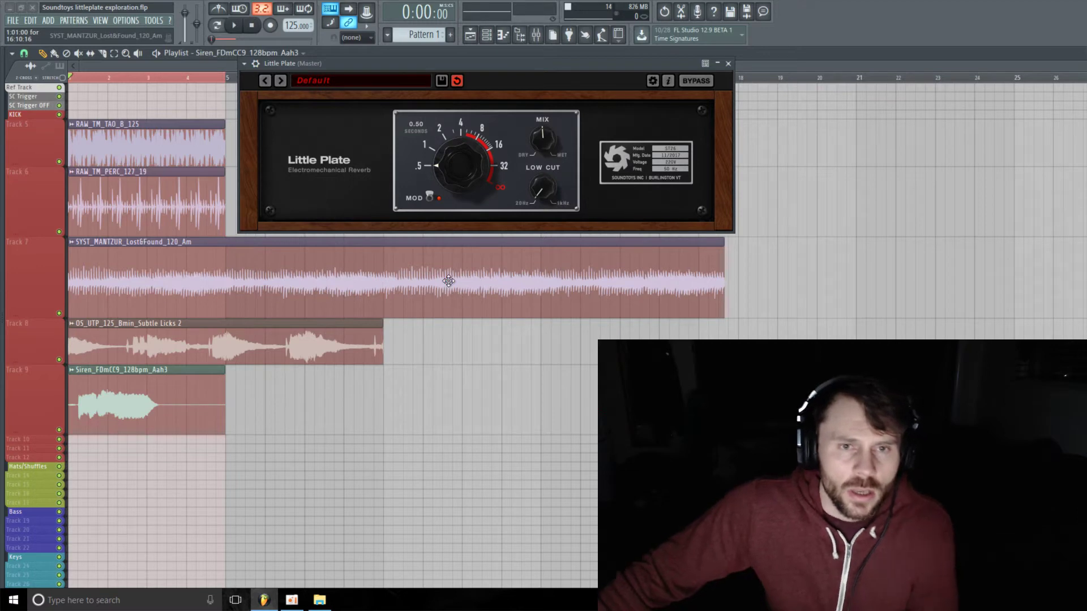
Step: View the reverb's preset categories and close the list without loading a preset
{"action": "left_click", "coordinate": [350, 84]}
{"action": "mouse_move", "coordinate": [318, 134]}
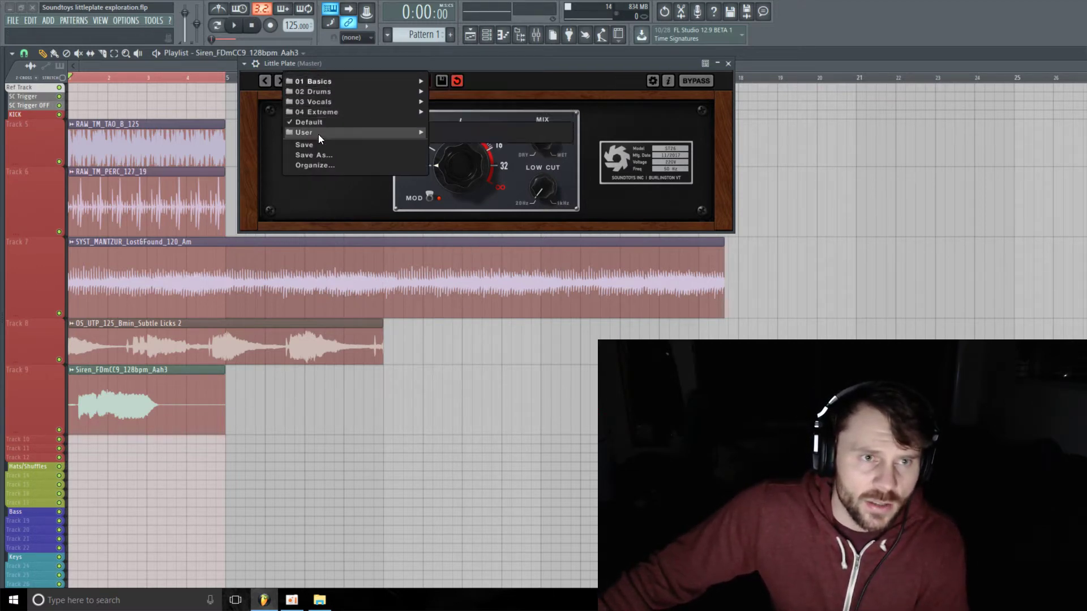
{"action": "left_click", "coordinate": [327, 198]}
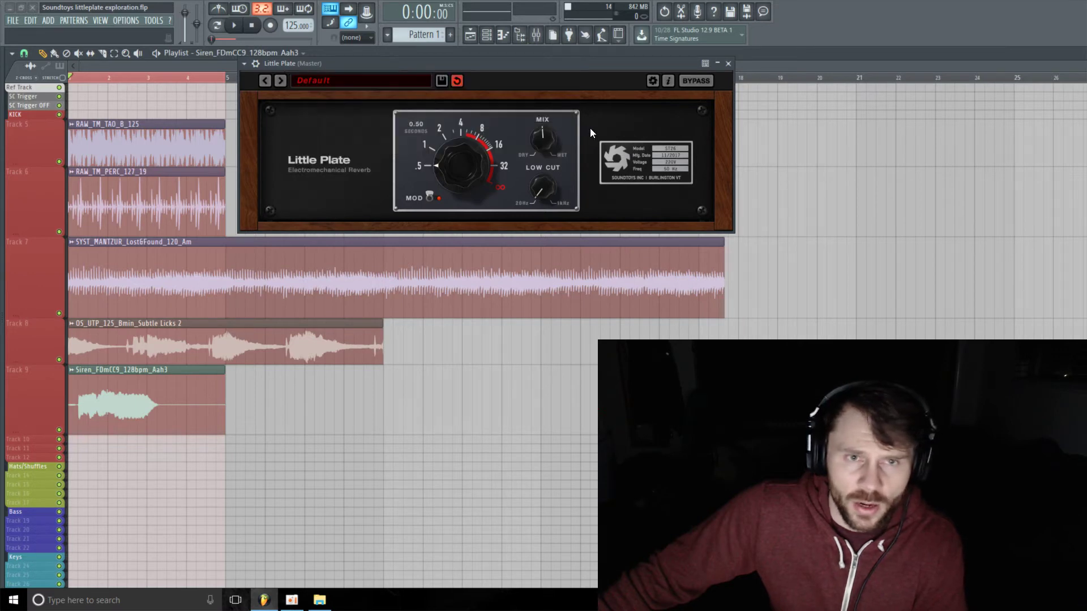
Step: Try higher Decay and Mix settings, including 77.0% Mix, and revert the reverb to its Default preset values
{"action": "left_click_drag", "start_coordinate": [502, 154], "coordinate": [502, 135]}
{"action": "scroll", "coordinate": [544, 135], "scroll_direction": "up", "scroll_amount": 5}
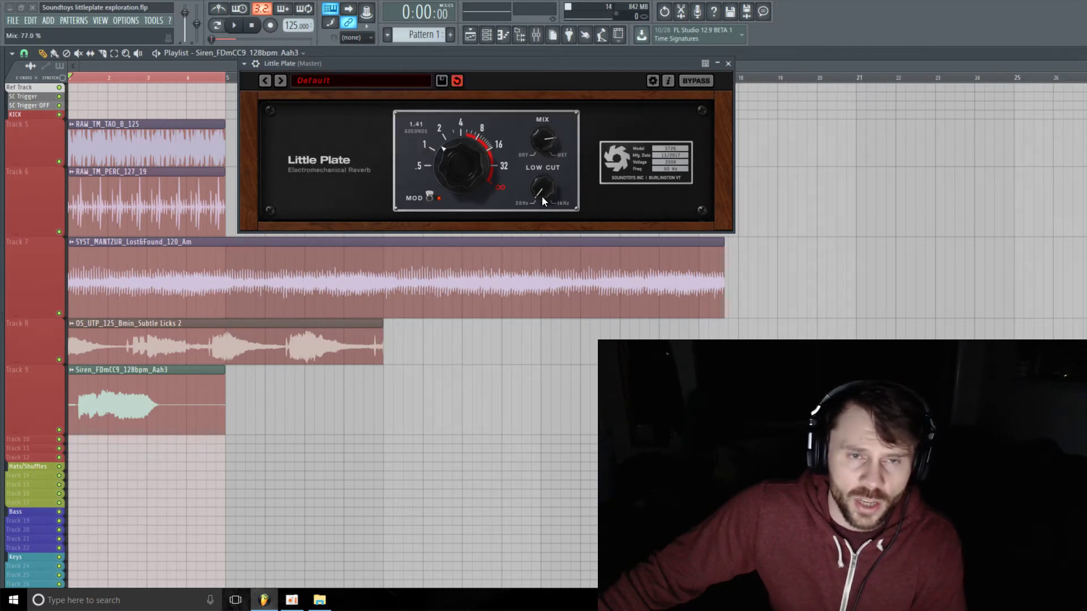
{"action": "scroll", "coordinate": [542, 196], "scroll_direction": "up", "scroll_amount": 4}
{"action": "scroll", "coordinate": [461, 152], "scroll_direction": "up", "scroll_amount": 3}
{"action": "left_click", "coordinate": [460, 79]}
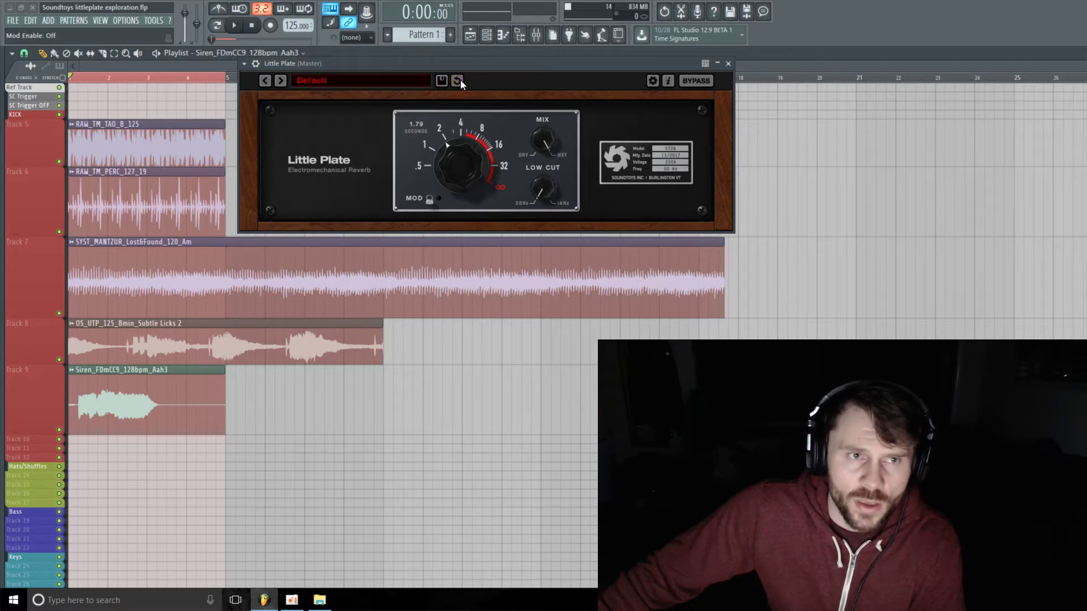
{"action": "left_click", "coordinate": [457, 81]}
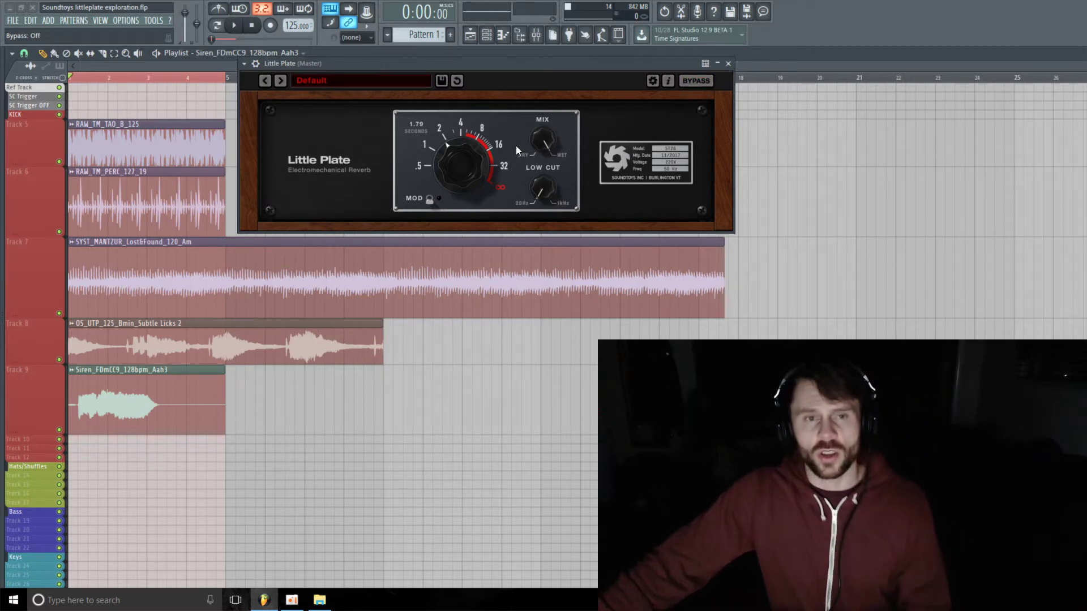
Step: Set the reverb's Decay to 1.31 seconds and turn Mix fully dry
{"action": "left_click_drag", "start_coordinate": [427, 176], "coordinate": [441, 383]}
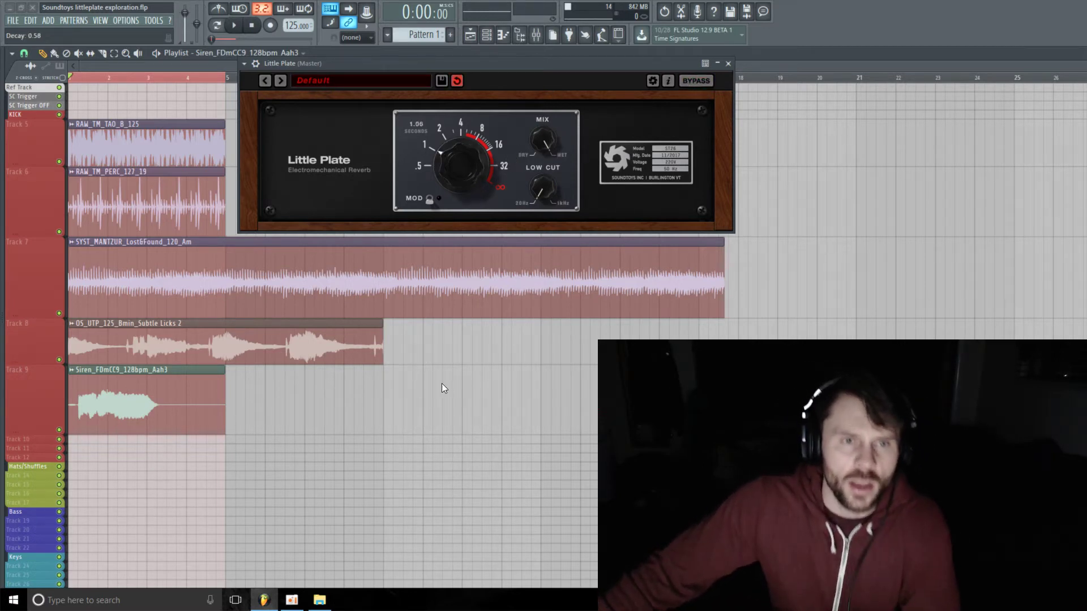
{"action": "left_click_drag", "start_coordinate": [490, 243], "coordinate": [556, 298]}
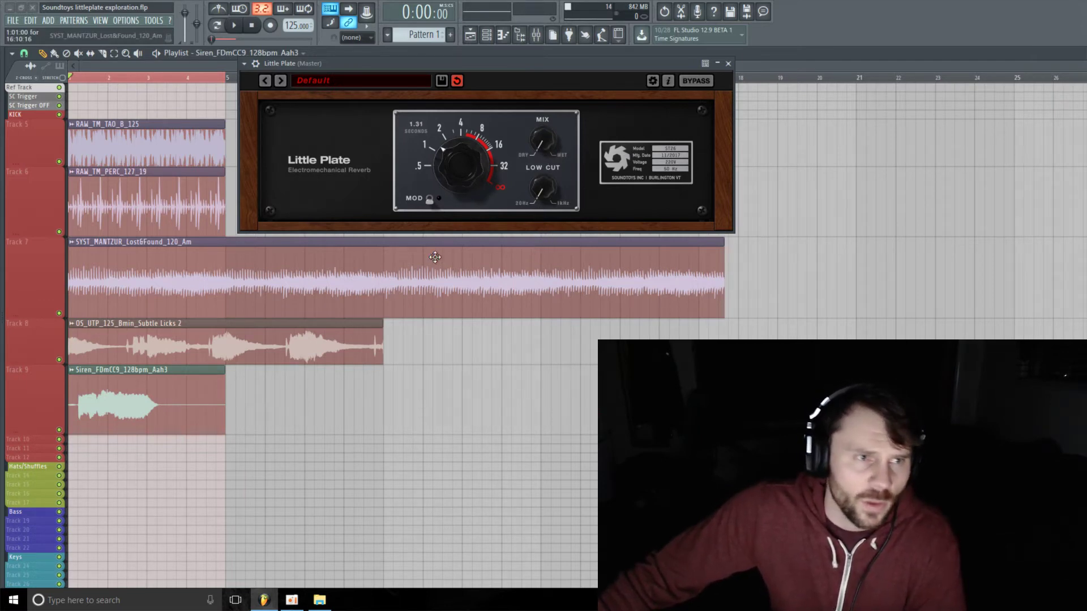
Step: Solo Track 5 and set the reverb's Decay to 0.51 seconds with a raised Low Cut
{"action": "right_click", "coordinate": [59, 161]}
{"action": "left_click_drag", "start_coordinate": [476, 162], "coordinate": [464, 264]}
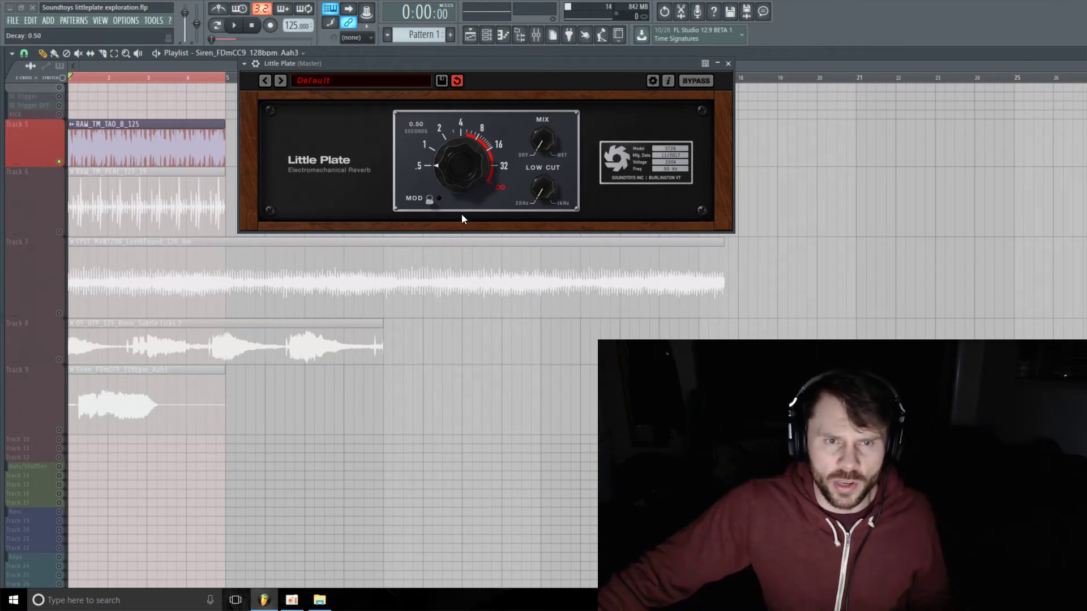
{"action": "left_click_drag", "start_coordinate": [462, 219], "coordinate": [531, 204]}
{"action": "left_click_drag", "start_coordinate": [464, 204], "coordinate": [548, 159]}
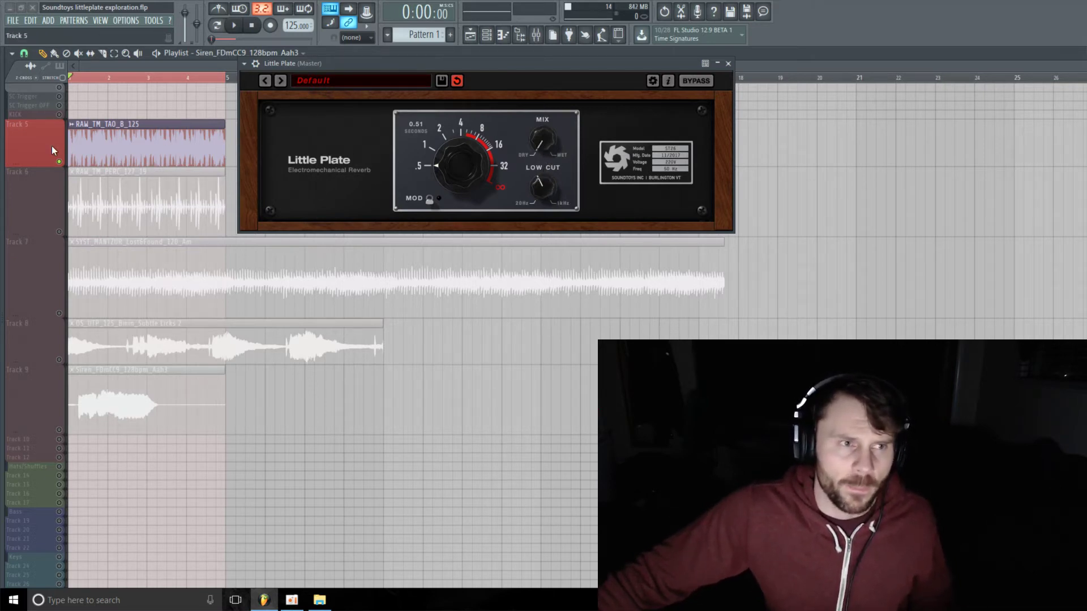
Step: Play the soloed Track 5 loop with Mix at 20.5% and compare it with the reverb bypassed and active
{"action": "left_click", "coordinate": [59, 162], "text": "ctrl"}
{"action": "left_click", "coordinate": [59, 161], "text": "ctrl"}
{"action": "left_click", "coordinate": [58, 163], "text": "ctrl"}
{"action": "left_click", "coordinate": [59, 162], "text": "ctrl"}
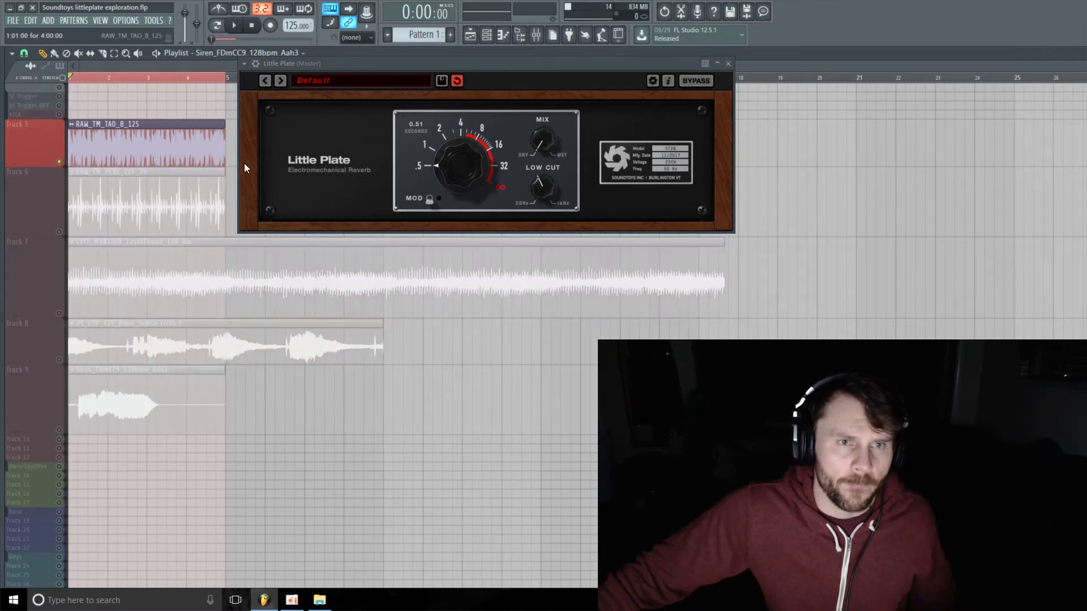
{"action": "key", "text": "space"}
{"action": "left_click_drag", "start_coordinate": [546, 145], "coordinate": [556, 133]}
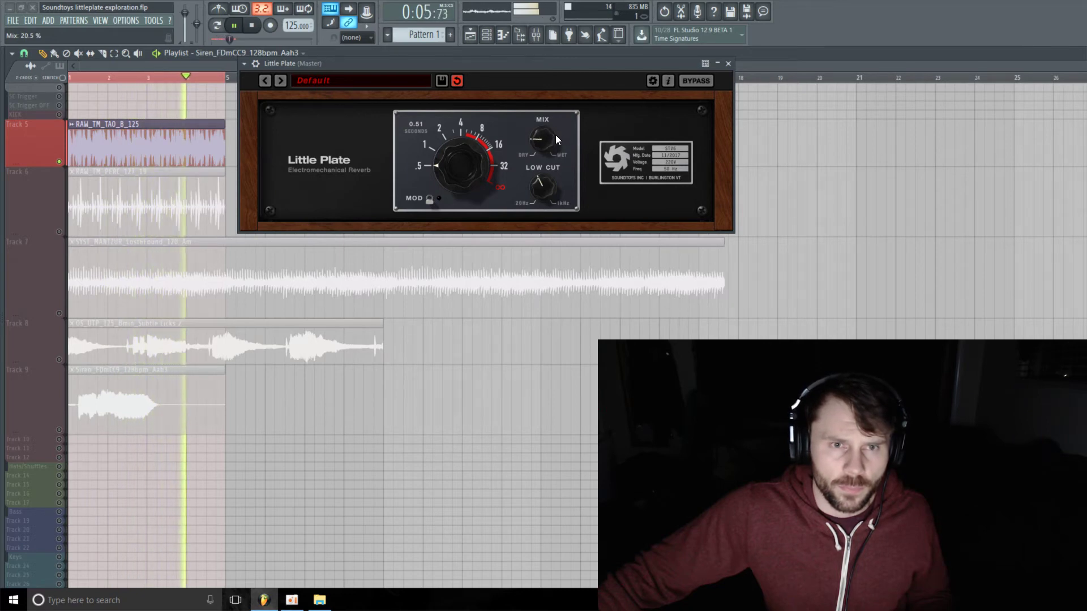
{"action": "left_click", "coordinate": [707, 80]}
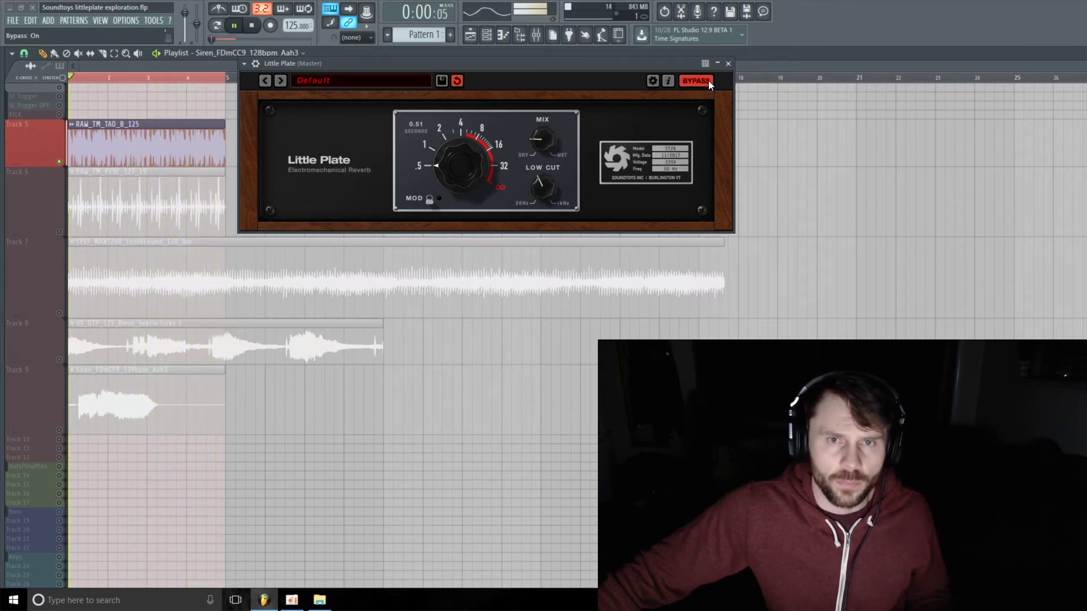
{"action": "left_click", "coordinate": [708, 81]}
Step: Try Mix at 49.5%, lower it again, and set Decay to 0.50 seconds during playback
{"action": "left_click", "coordinate": [538, 140]}
{"action": "left_click_drag", "start_coordinate": [538, 140], "coordinate": [546, 130]}
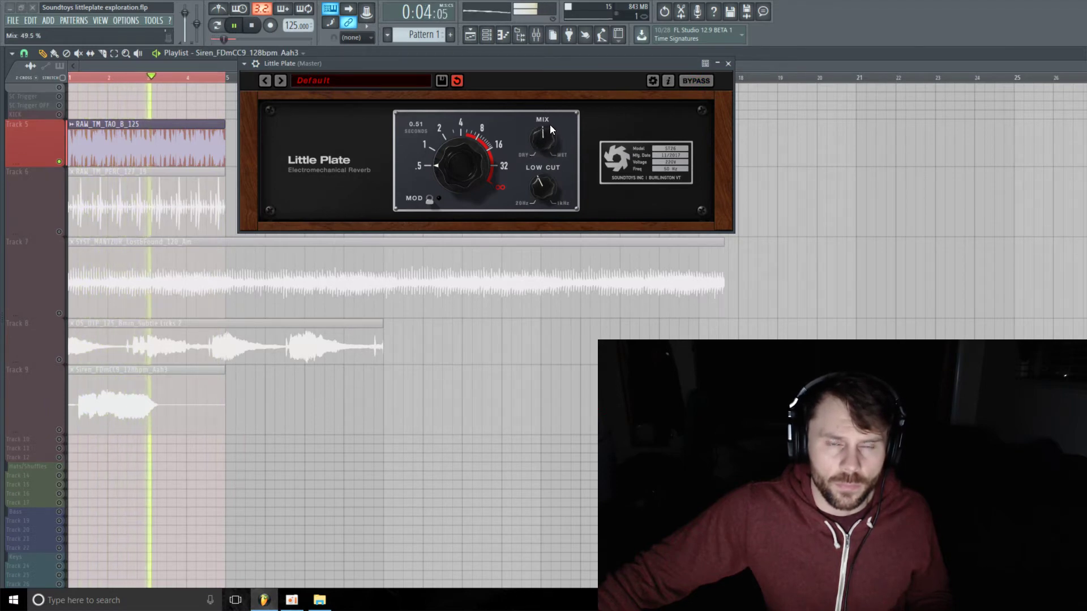
{"action": "left_click_drag", "start_coordinate": [549, 125], "coordinate": [546, 144]}
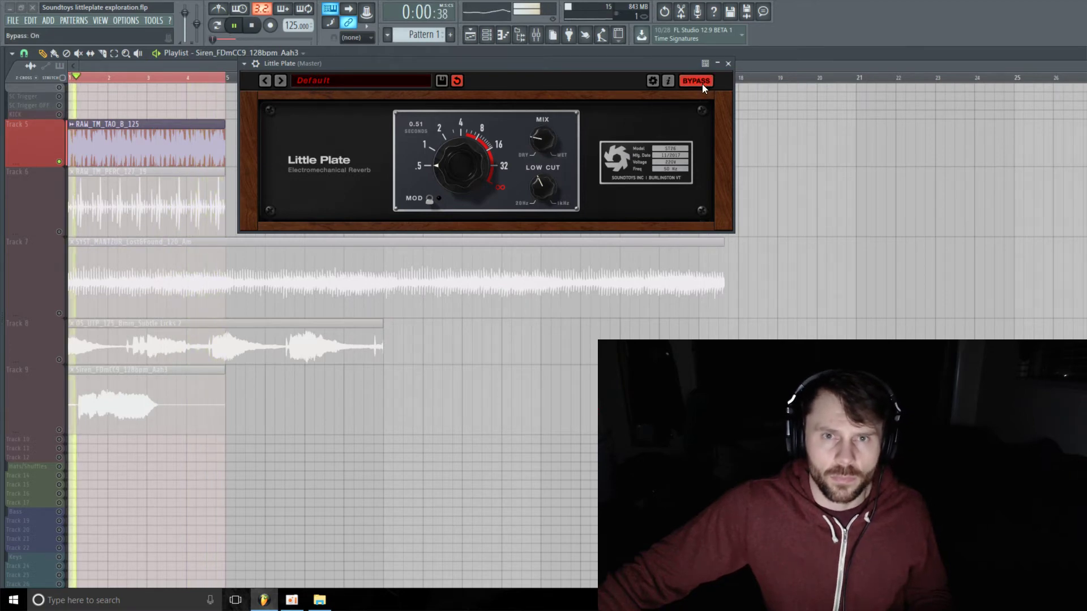
{"action": "left_click_drag", "start_coordinate": [445, 166], "coordinate": [457, 198]}
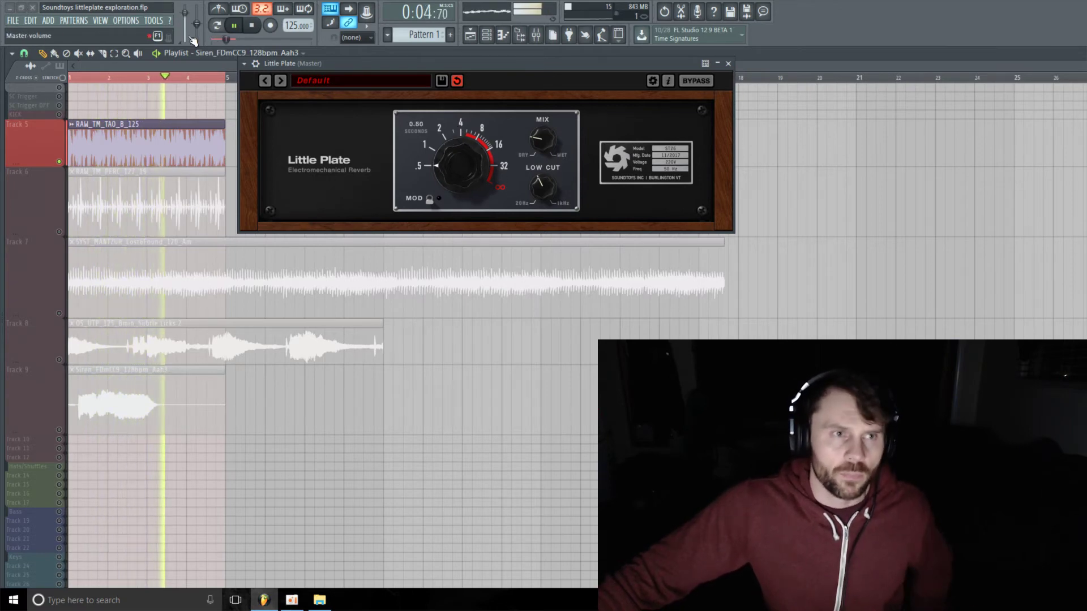
Step: Solo and play Track 6 while lowering Low Cut and raising Decay to 62.47 seconds
{"action": "left_click", "coordinate": [59, 231], "text": "ctrl"}
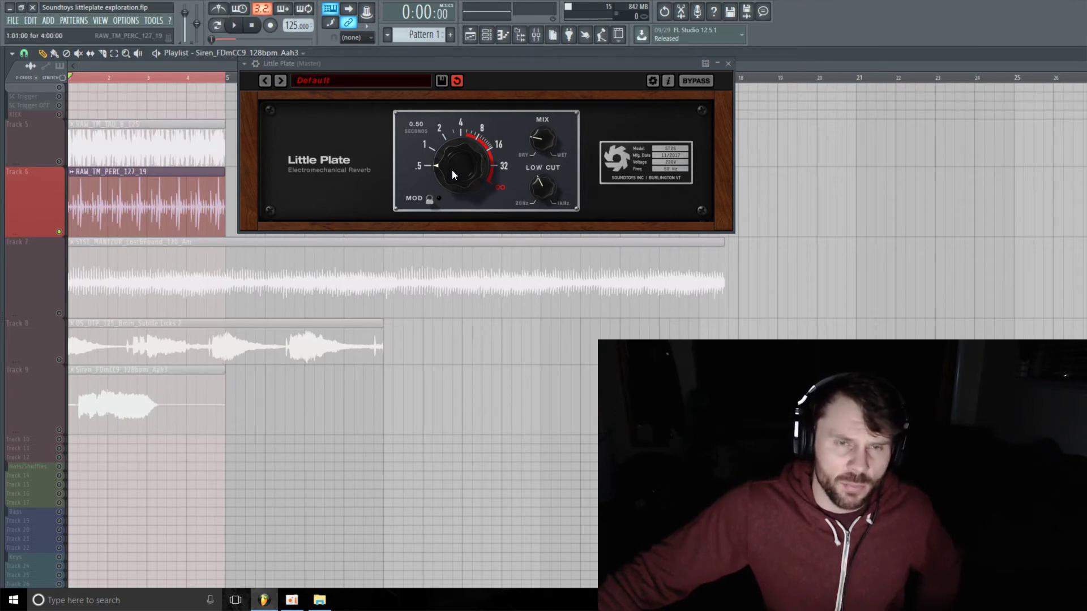
{"action": "key", "text": "space"}
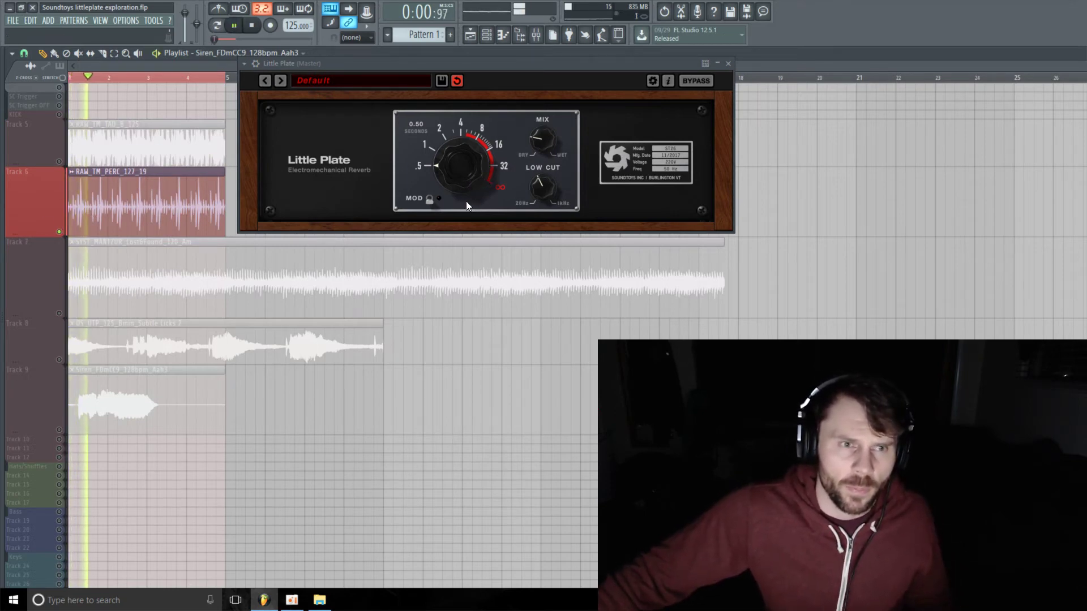
{"action": "left_click_drag", "start_coordinate": [459, 178], "coordinate": [453, 156]}
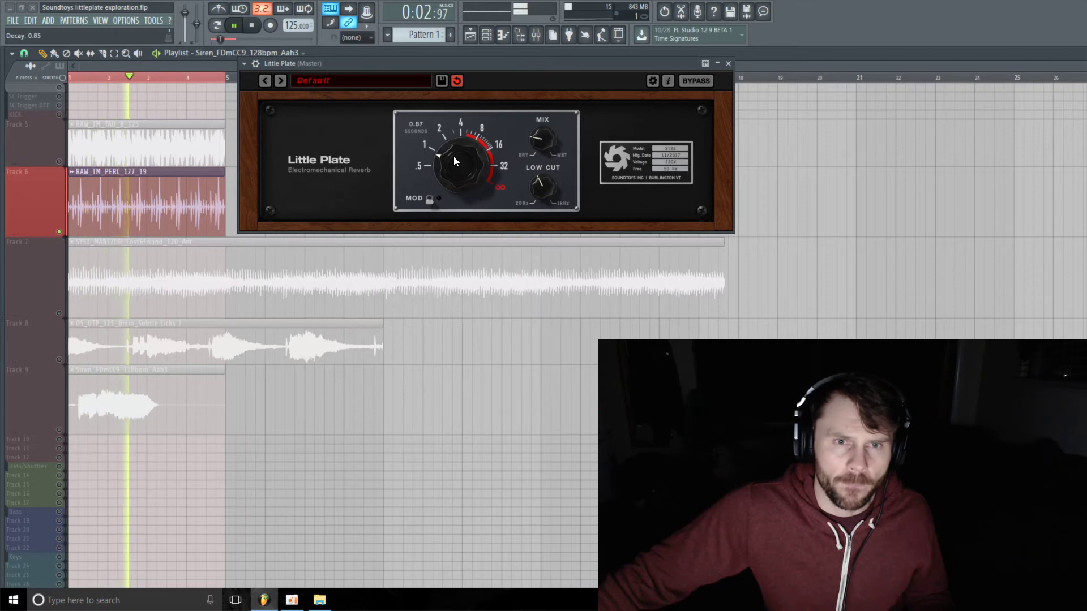
{"action": "left_click_drag", "start_coordinate": [535, 172], "coordinate": [537, 230]}
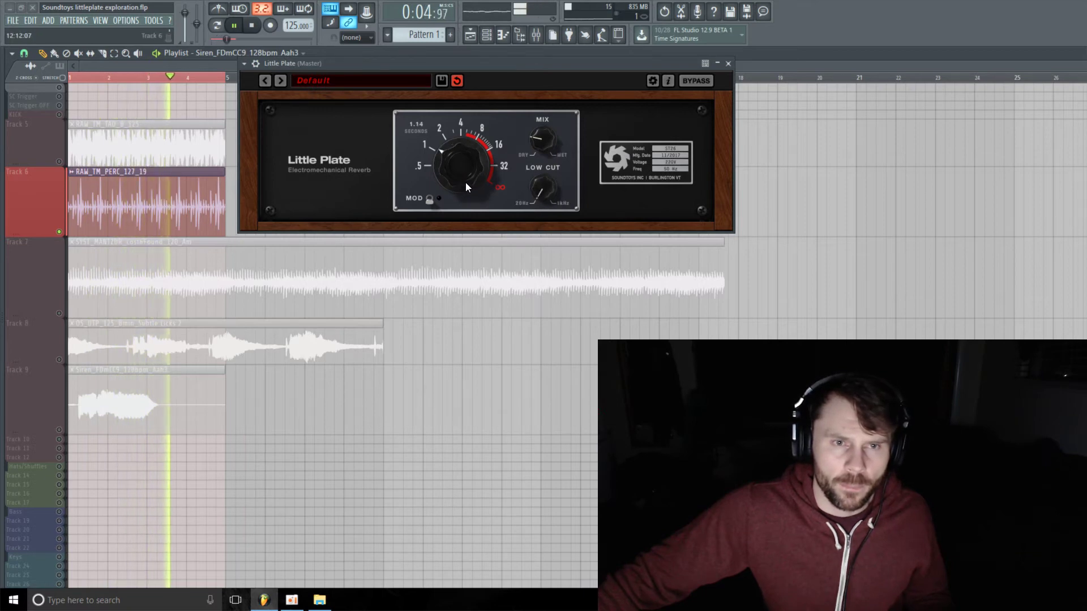
{"action": "left_click_drag", "start_coordinate": [465, 183], "coordinate": [486, 103]}
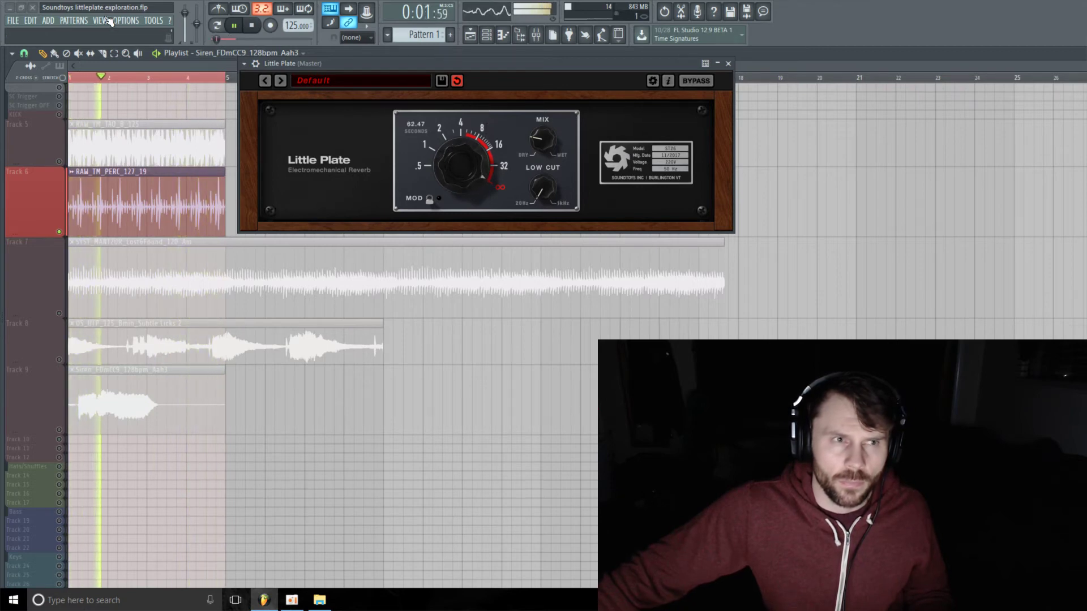
{"action": "left_click", "coordinate": [254, 28]}
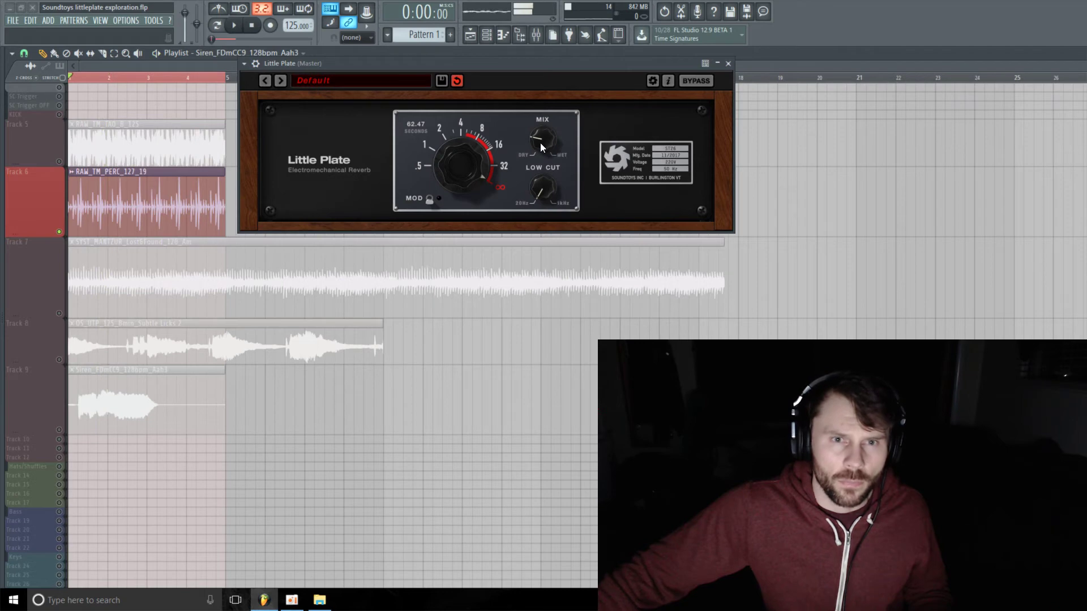
Step: Set Mix to 26.5% and Decay to 45.58 seconds with modulation switched on
{"action": "left_click_drag", "start_coordinate": [540, 138], "coordinate": [542, 134]}
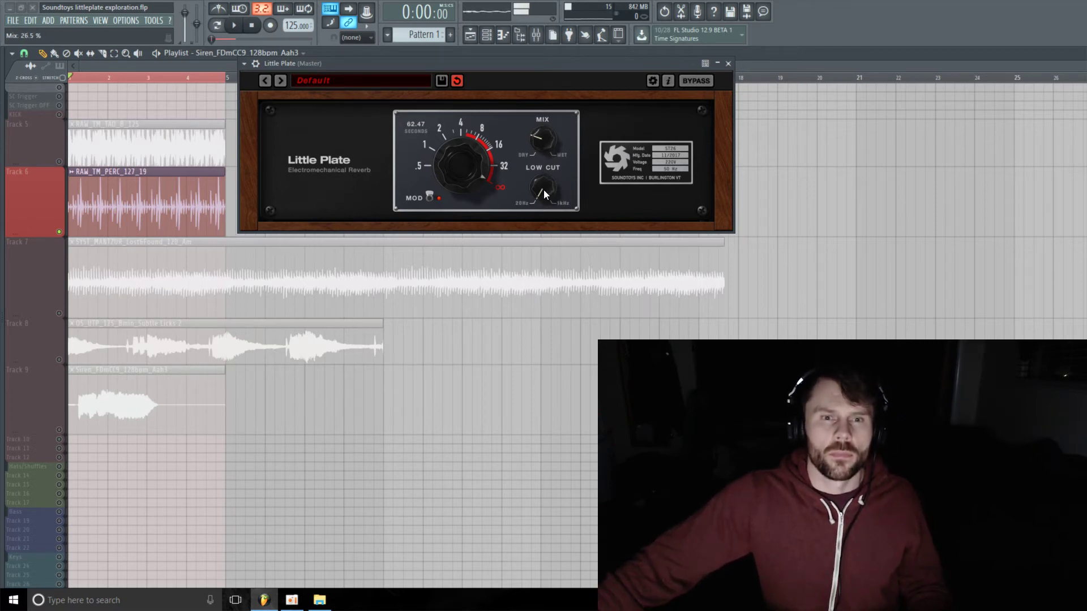
{"action": "left_click_drag", "start_coordinate": [543, 189], "coordinate": [547, 118]}
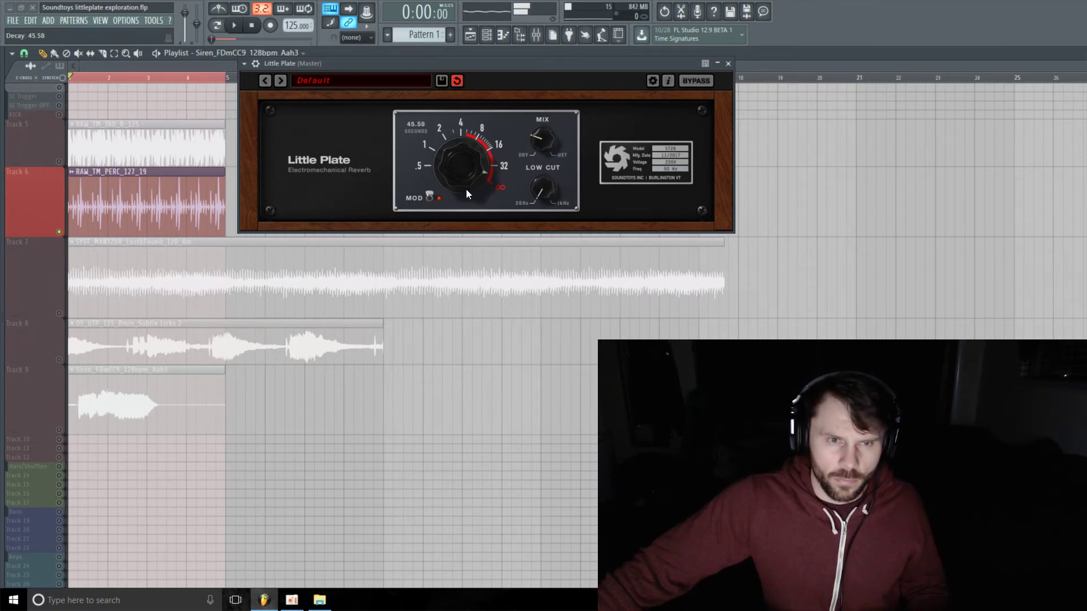
{"action": "left_click", "coordinate": [426, 200]}
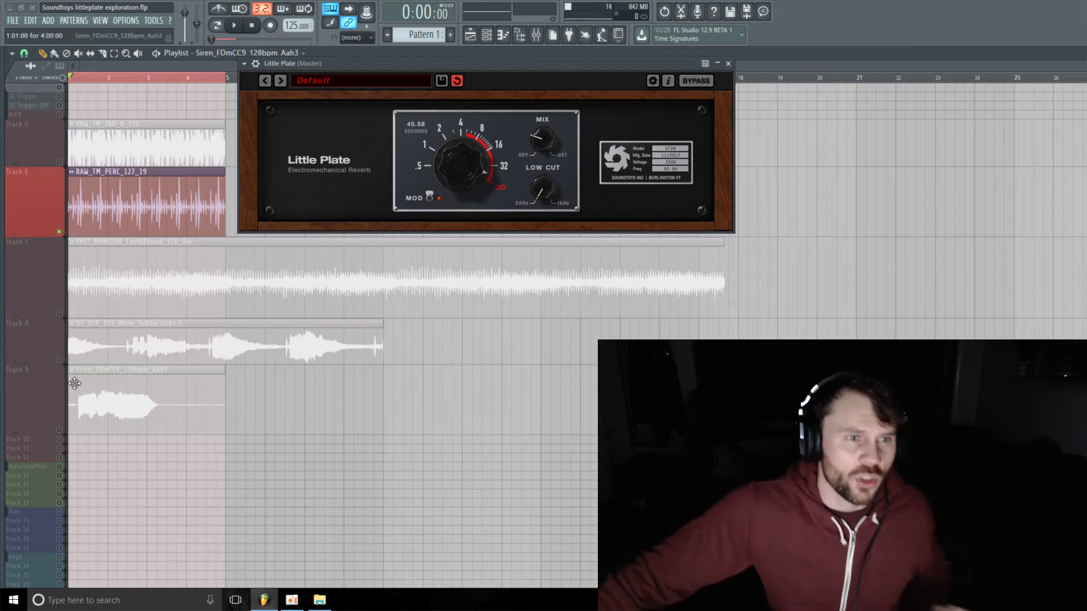
Step: Solo and play Track 7 while raising Decay to 9.21 seconds and Mix to 68.5%
{"action": "left_click", "coordinate": [61, 316]}
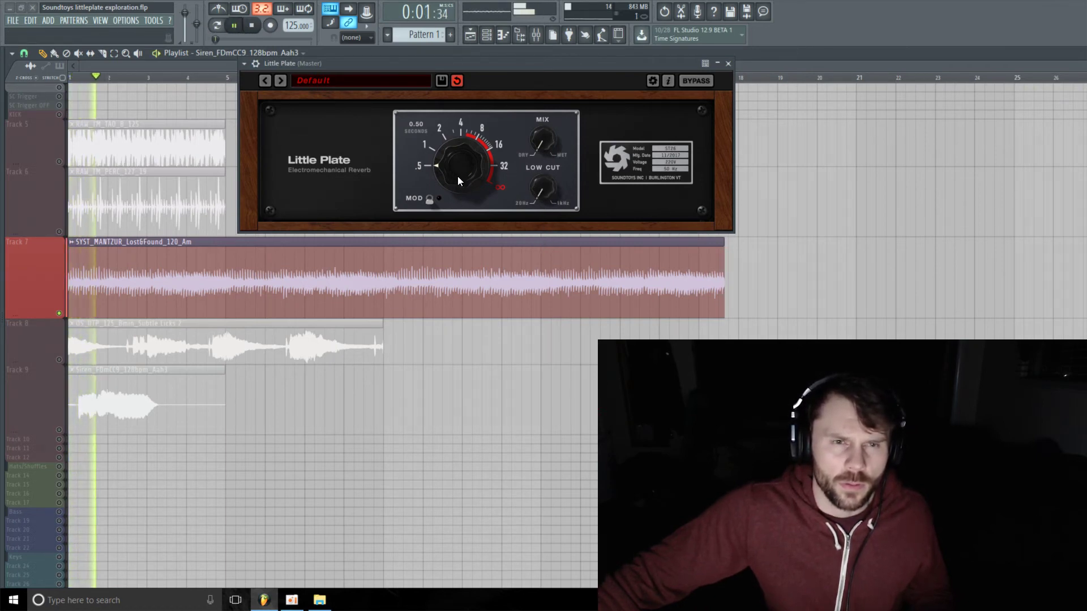
{"action": "left_click_drag", "start_coordinate": [458, 176], "coordinate": [457, 141]}
{"action": "left_click_drag", "start_coordinate": [534, 141], "coordinate": [545, 111]}
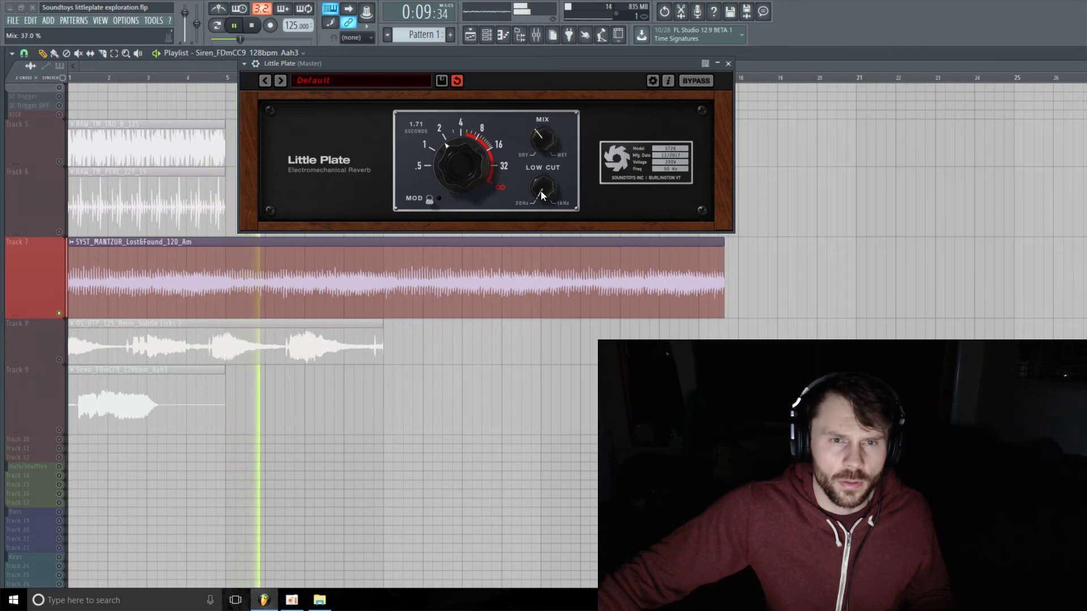
{"action": "left_click_drag", "start_coordinate": [444, 177], "coordinate": [458, 151]}
{"action": "left_click_drag", "start_coordinate": [550, 141], "coordinate": [561, 117]}
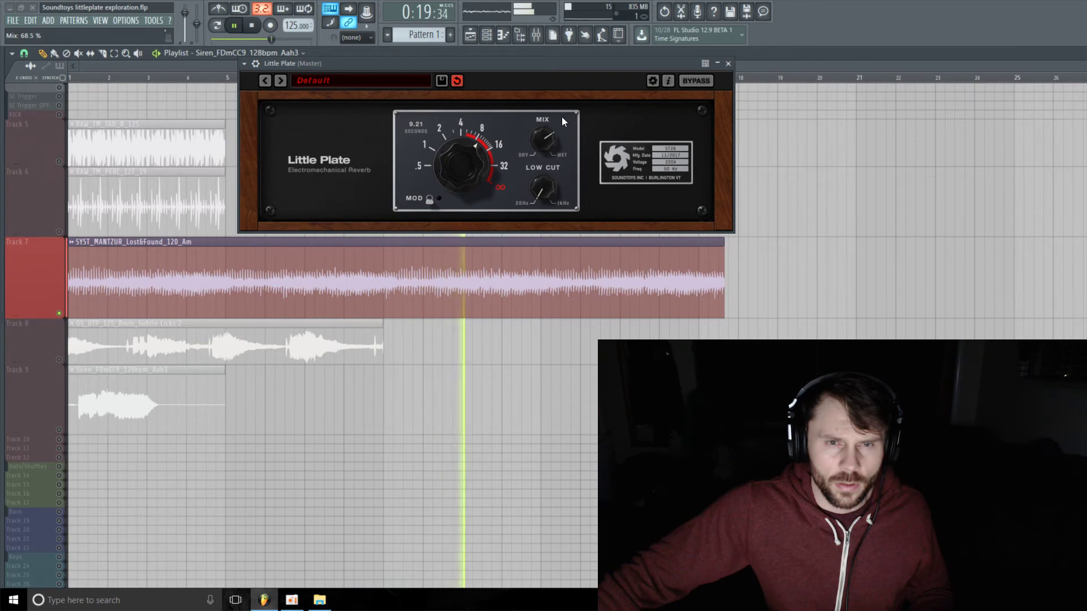
Step: Try Low Cut at 410 Hz and lower it again, and bring Decay down to its minimum during playback
{"action": "left_click_drag", "start_coordinate": [549, 189], "coordinate": [566, 128]}
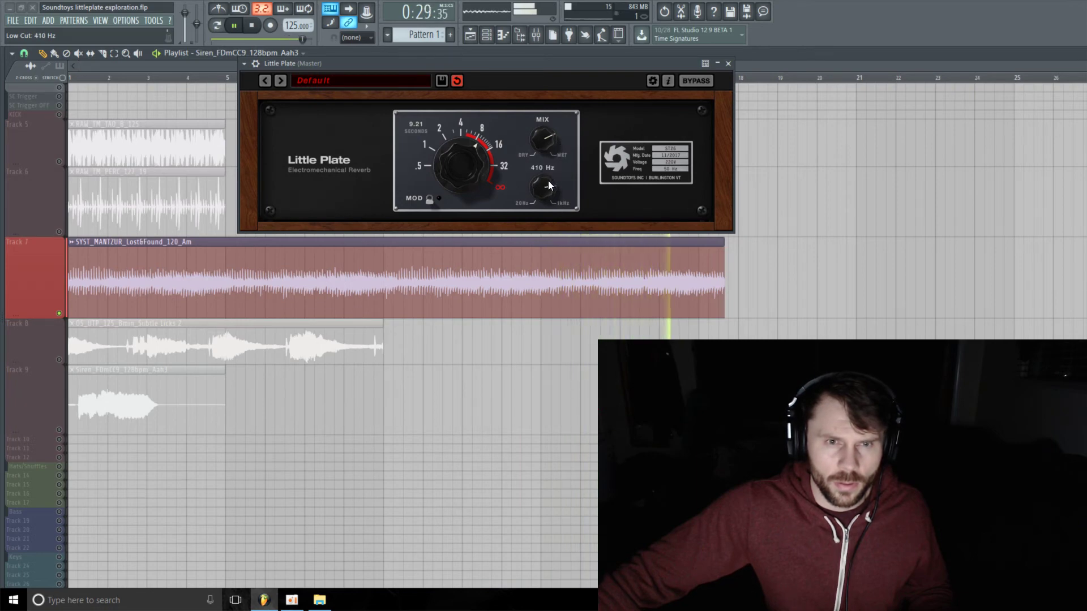
{"action": "left_click_drag", "start_coordinate": [542, 184], "coordinate": [543, 231]}
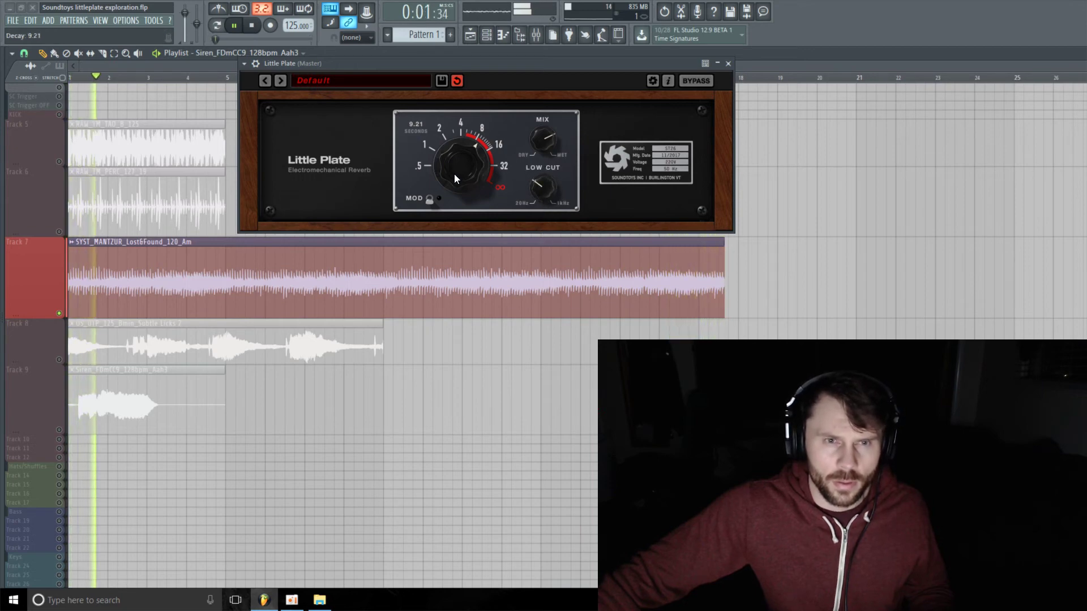
{"action": "left_click_drag", "start_coordinate": [455, 174], "coordinate": [478, 269]}
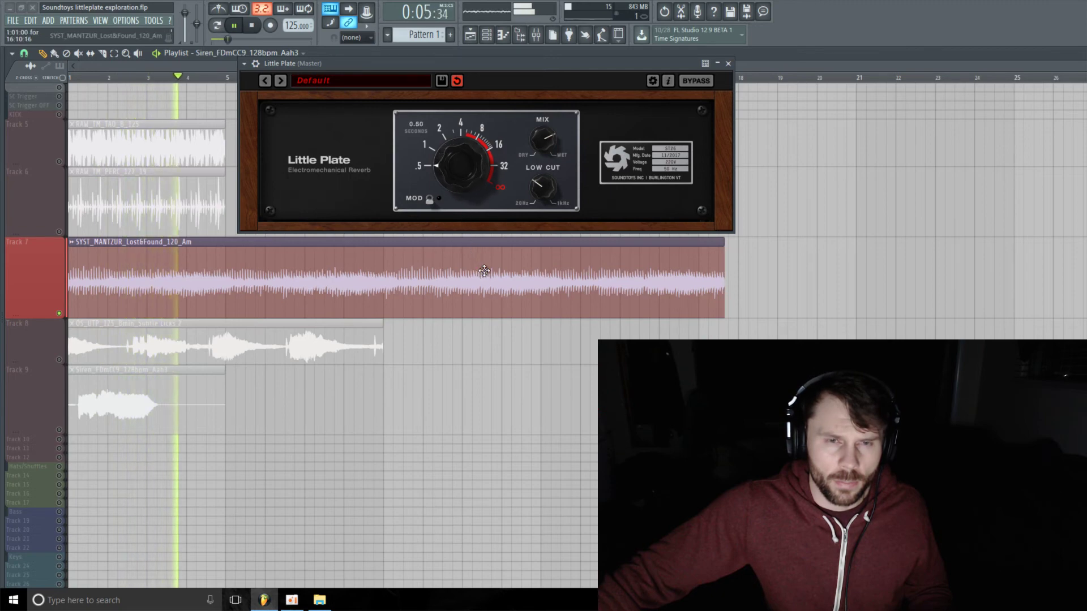
Step: Lower Mix with Decay at 0.56 seconds, switch modulation on, and compare the reverb bypassed and active
{"action": "left_click_drag", "start_coordinate": [535, 141], "coordinate": [546, 169]}
{"action": "scroll", "coordinate": [462, 176], "scroll_direction": "up", "scroll_amount": 1}
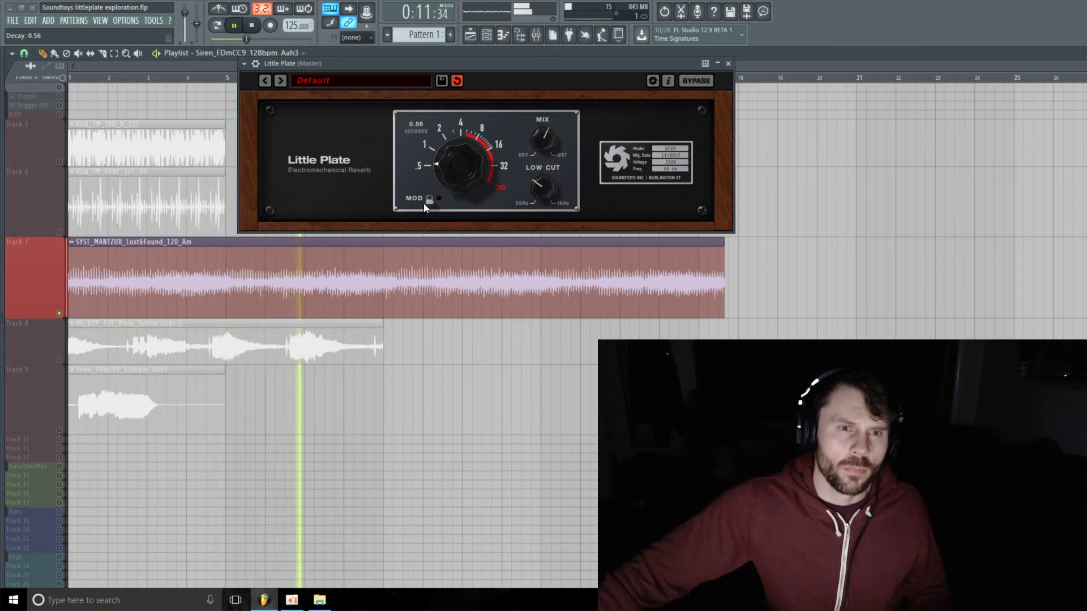
{"action": "left_click", "coordinate": [429, 201]}
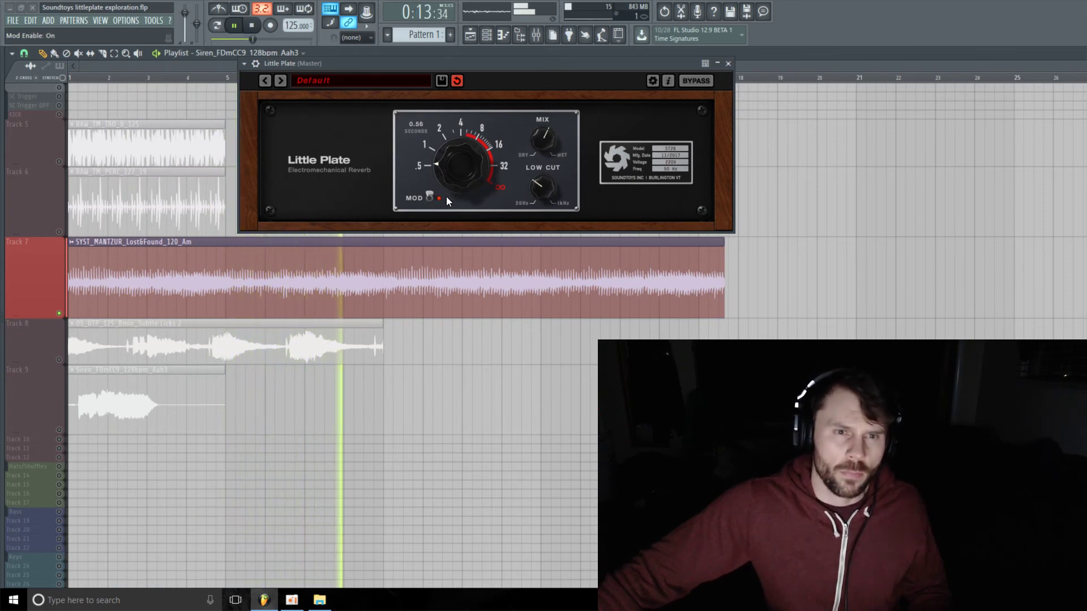
{"action": "left_click", "coordinate": [701, 83]}
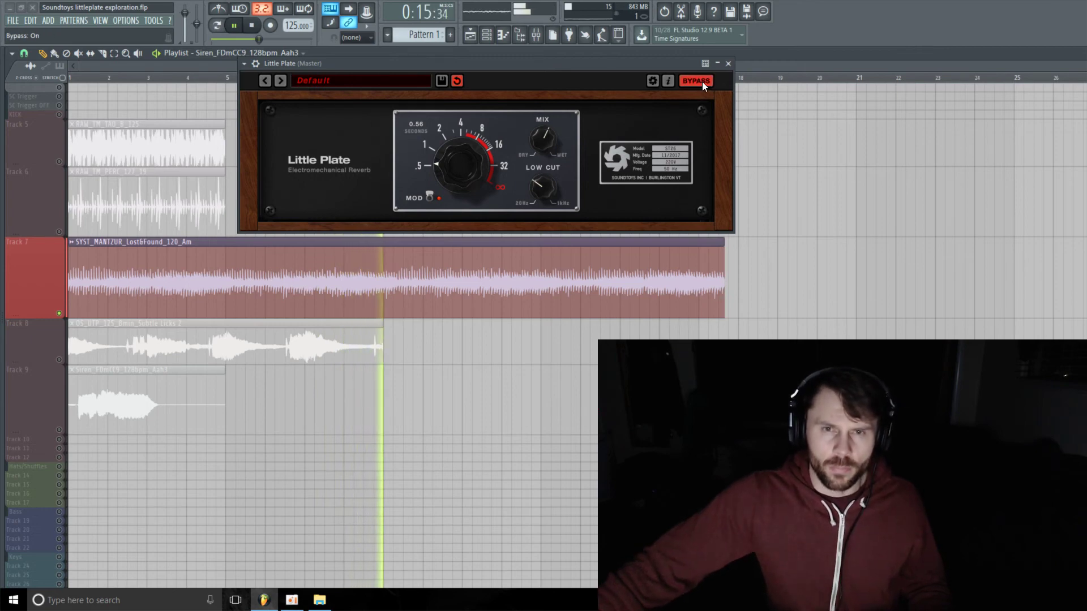
{"action": "left_click", "coordinate": [703, 82]}
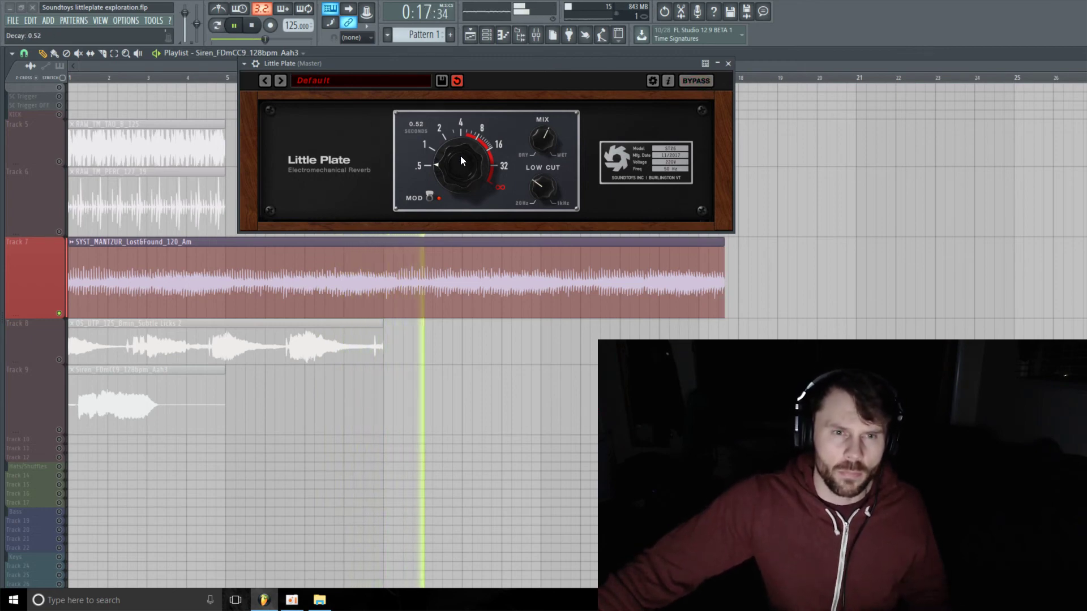
Step: Raise Decay to Infinite, stop playback, and fade Mix down to 0% over the sustained tail
{"action": "scroll", "coordinate": [459, 170], "scroll_direction": "down", "scroll_amount": 1}
{"action": "left_click_drag", "start_coordinate": [461, 176], "coordinate": [496, 87]}
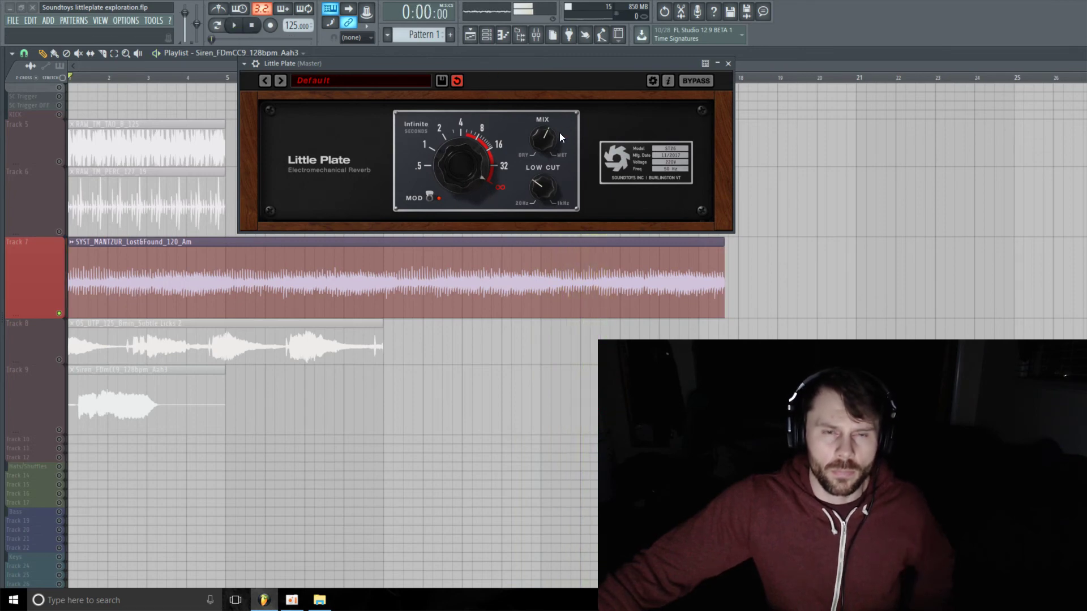
{"action": "left_click_drag", "start_coordinate": [559, 133], "coordinate": [550, 177]}
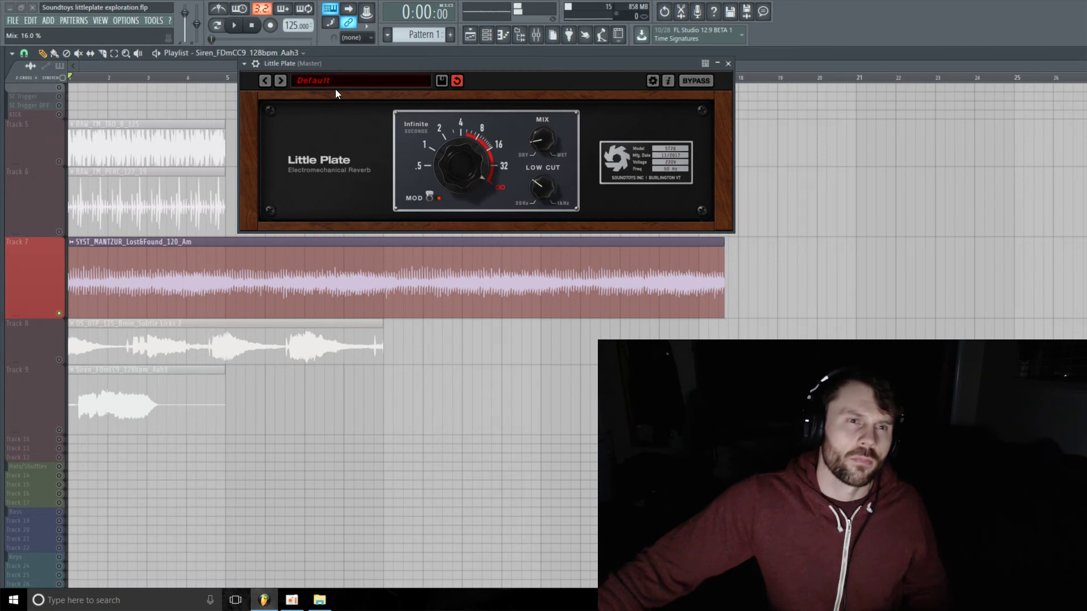
{"action": "left_click_drag", "start_coordinate": [547, 137], "coordinate": [551, 175]}
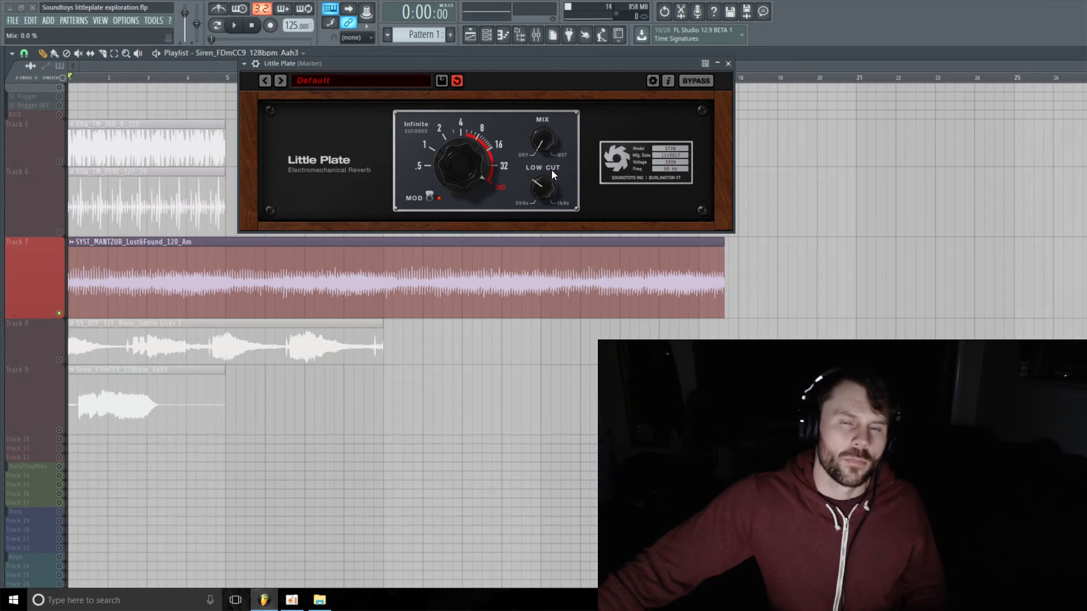
Step: Solo and play Track 8 with a short Decay, modulation off and Mix at 26.5%
{"action": "right_click", "coordinate": [66, 362]}
{"action": "left_click", "coordinate": [52, 361]}
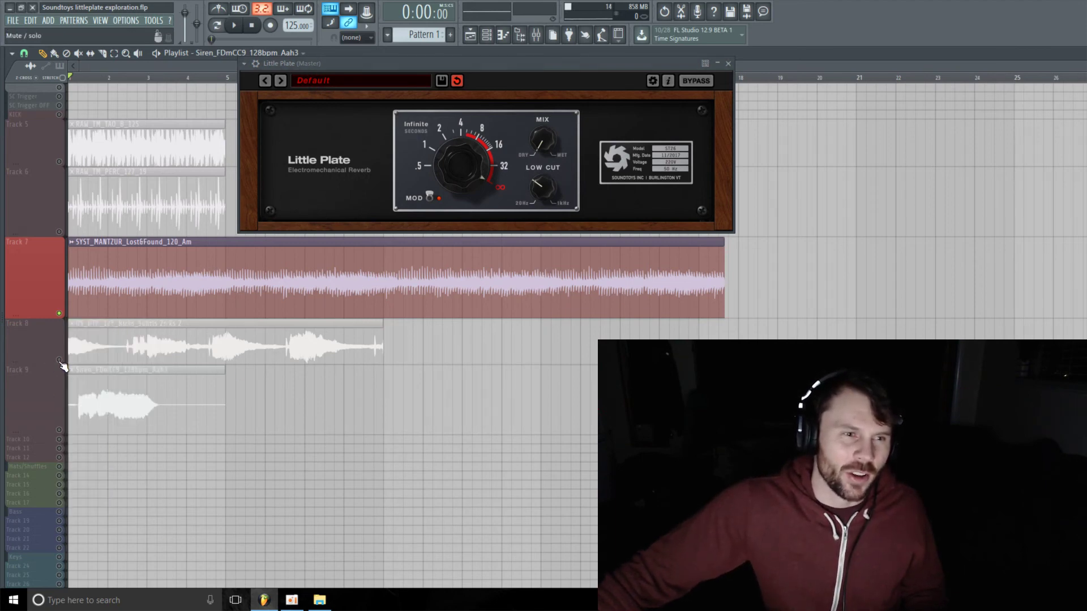
{"action": "left_click", "coordinate": [105, 347]}
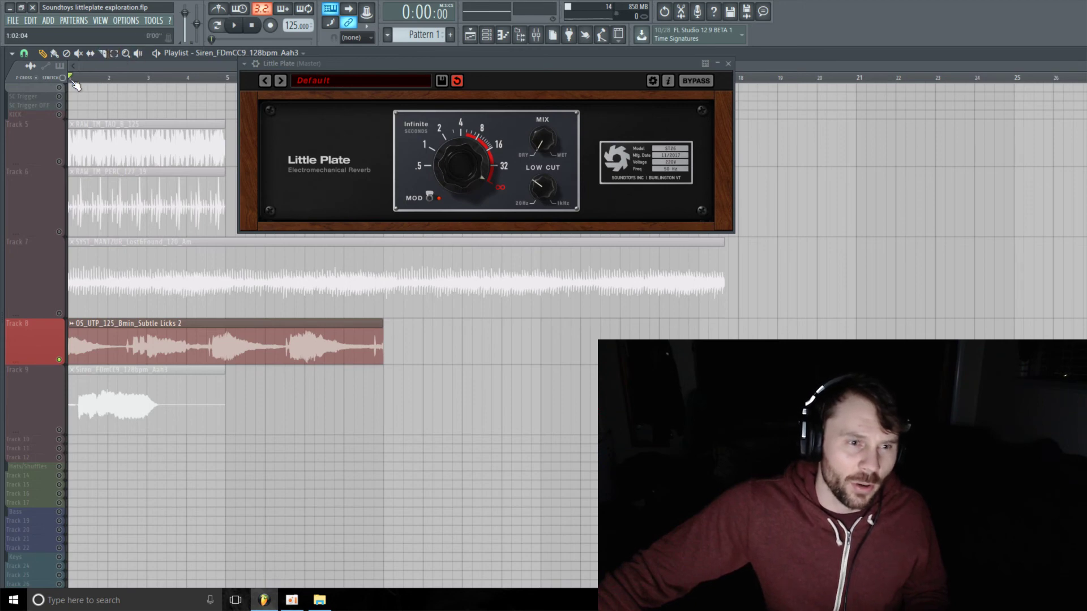
{"action": "left_click_drag", "start_coordinate": [496, 149], "coordinate": [457, 208]}
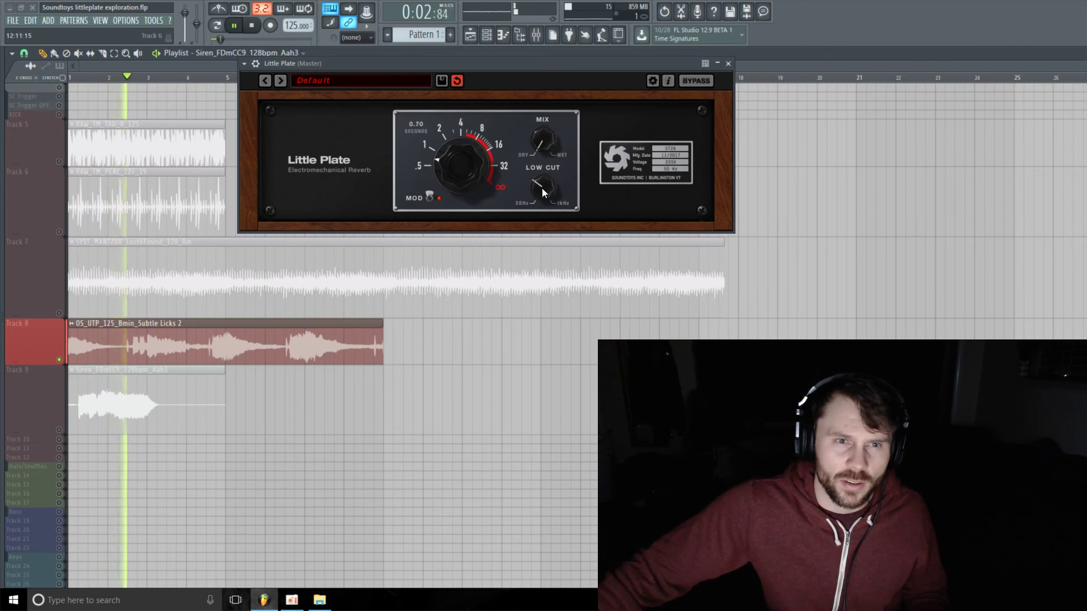
{"action": "left_click", "coordinate": [429, 199]}
{"action": "left_click_drag", "start_coordinate": [538, 149], "coordinate": [544, 122]}
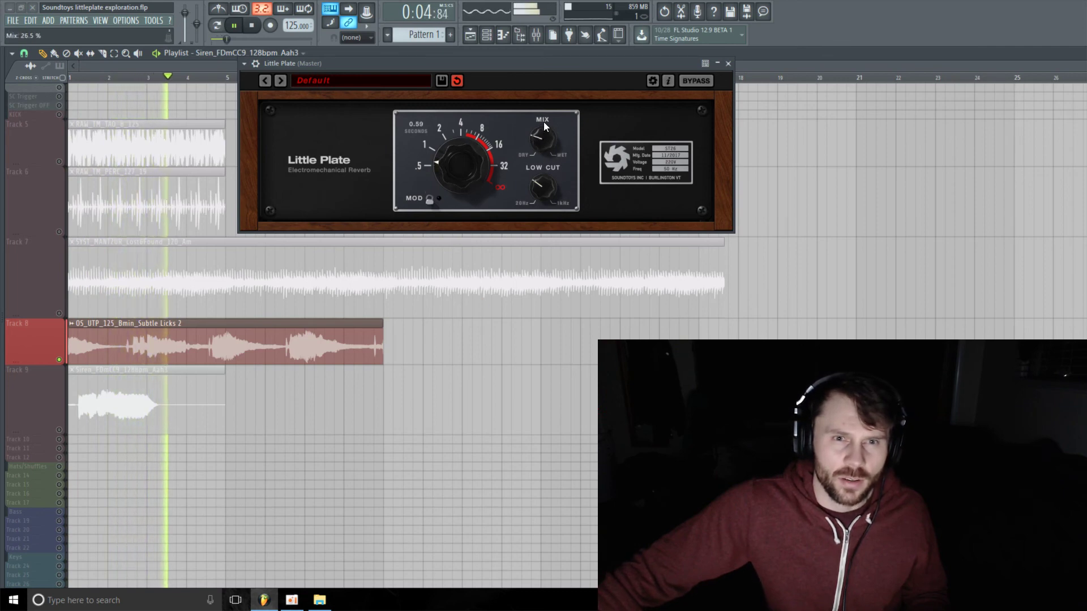
Step: Lower Low Cut, set Decay to Infinite with modulation switched on, and stop playback
{"action": "left_click_drag", "start_coordinate": [542, 175], "coordinate": [467, 116]}
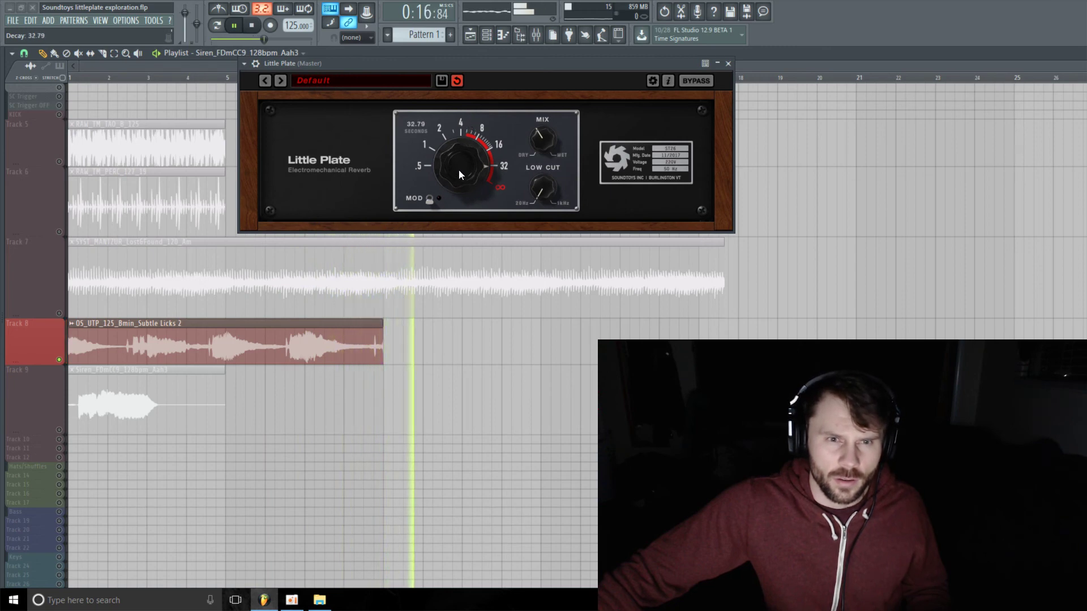
{"action": "left_click_drag", "start_coordinate": [459, 169], "coordinate": [460, 141]}
{"action": "left_click", "coordinate": [430, 200]}
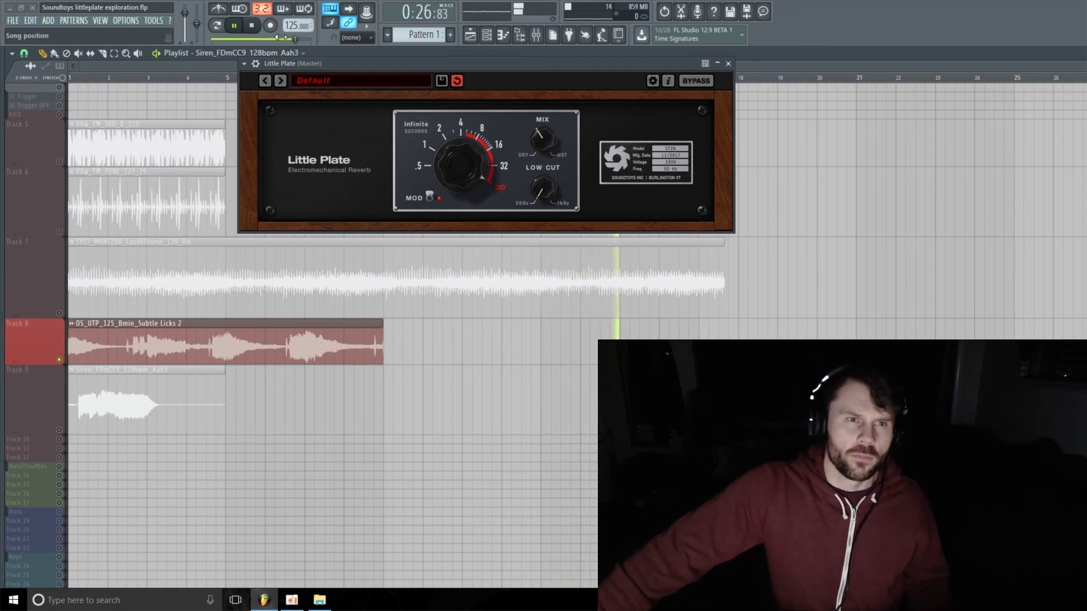
{"action": "left_click", "coordinate": [252, 26]}
Step: Solo Track 9 with Decay at 0.54 seconds and play it looped over the first three bars
{"action": "left_click", "coordinate": [60, 434]}
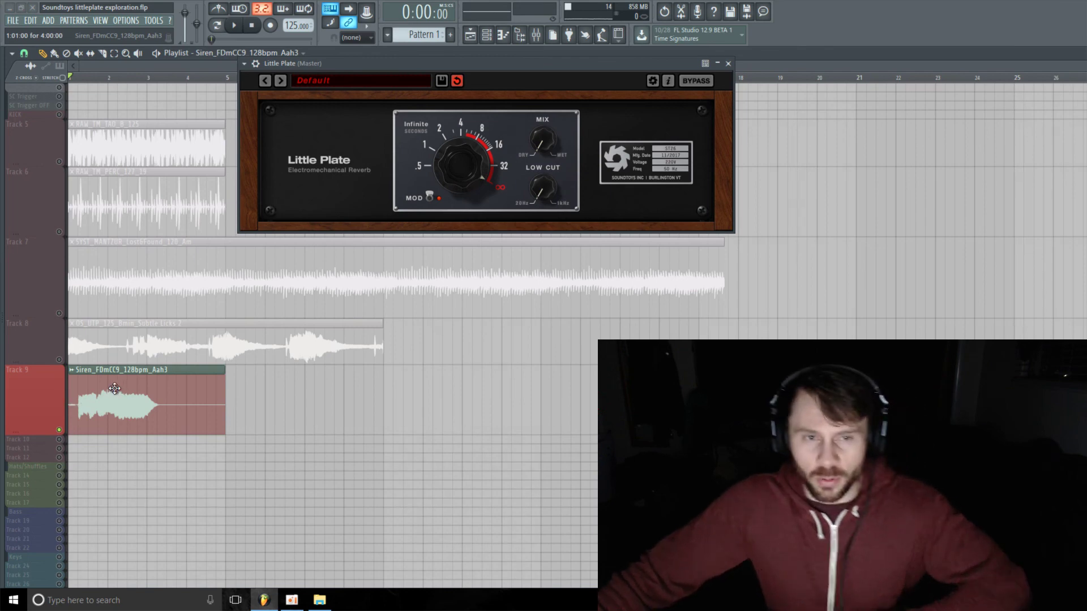
{"action": "left_click_drag", "start_coordinate": [462, 147], "coordinate": [463, 112]}
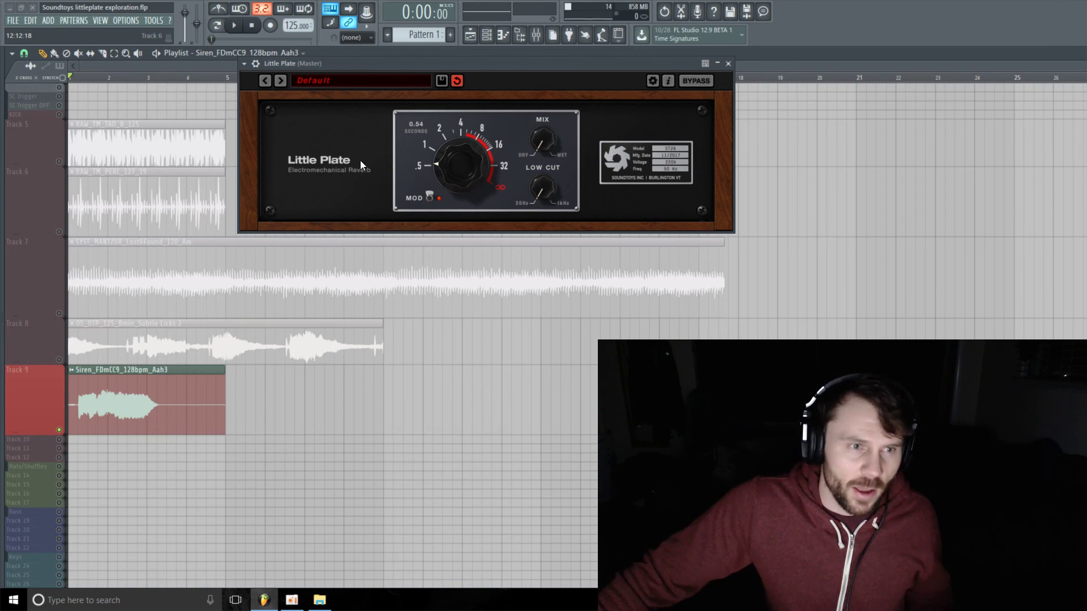
{"action": "left_click", "coordinate": [125, 54]}
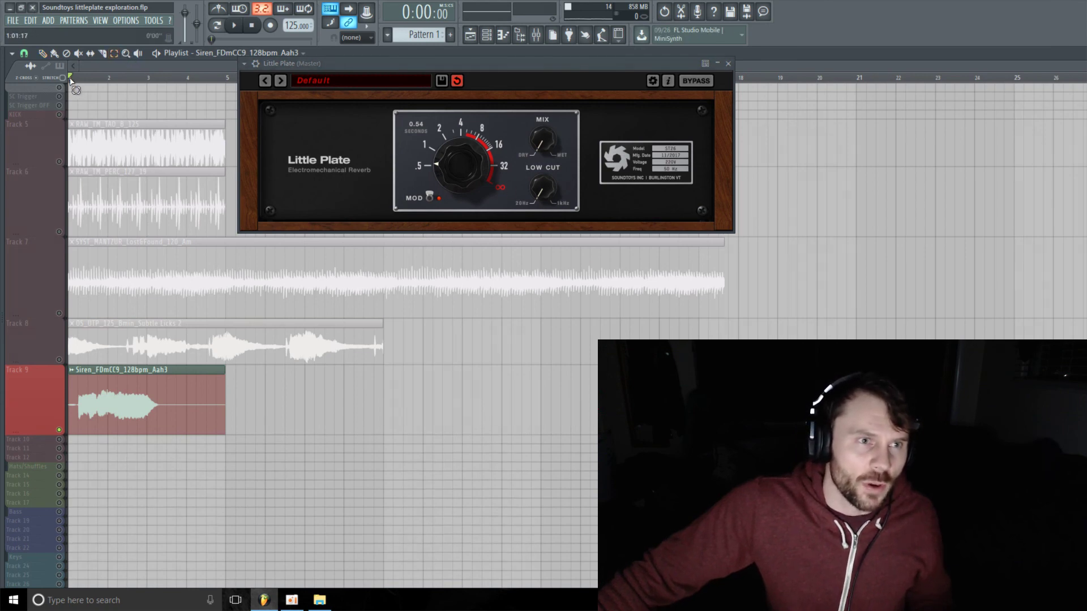
{"action": "left_click_drag", "start_coordinate": [72, 83], "coordinate": [187, 113]}
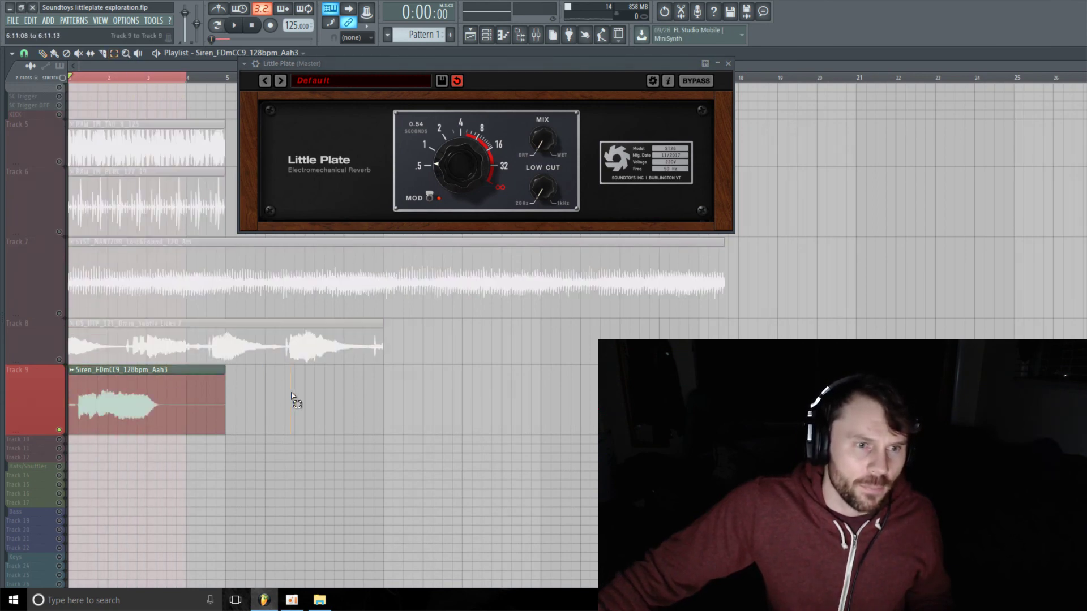
{"action": "key", "text": "space"}
Step: Set Mix to 35.5% and Decay to 5.98 seconds with modulation switched off
{"action": "left_click_drag", "start_coordinate": [446, 168], "coordinate": [448, 154]}
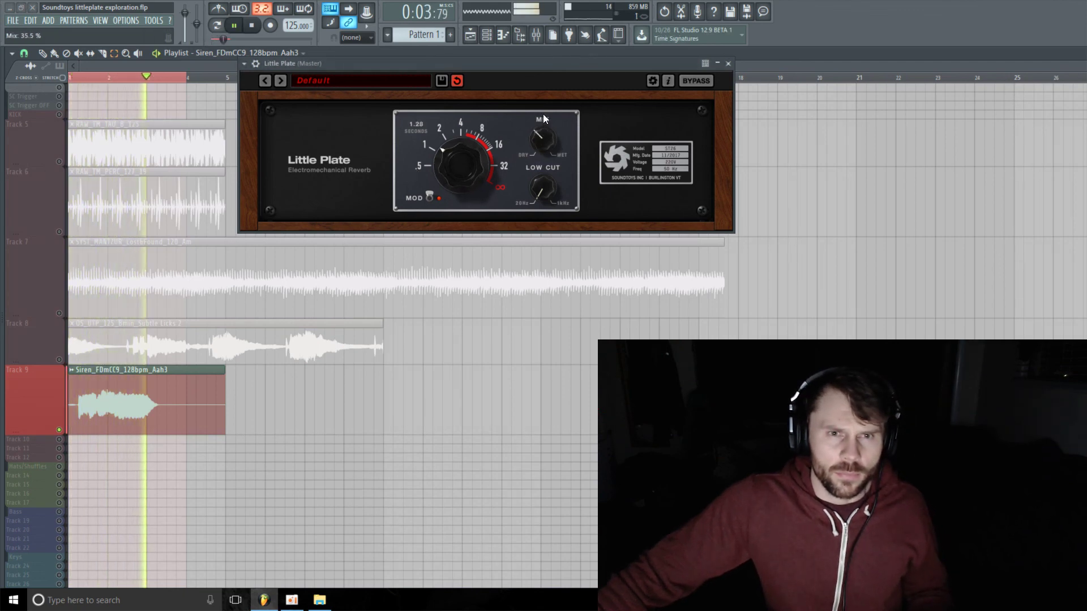
{"action": "left_click_drag", "start_coordinate": [478, 160], "coordinate": [480, 145]}
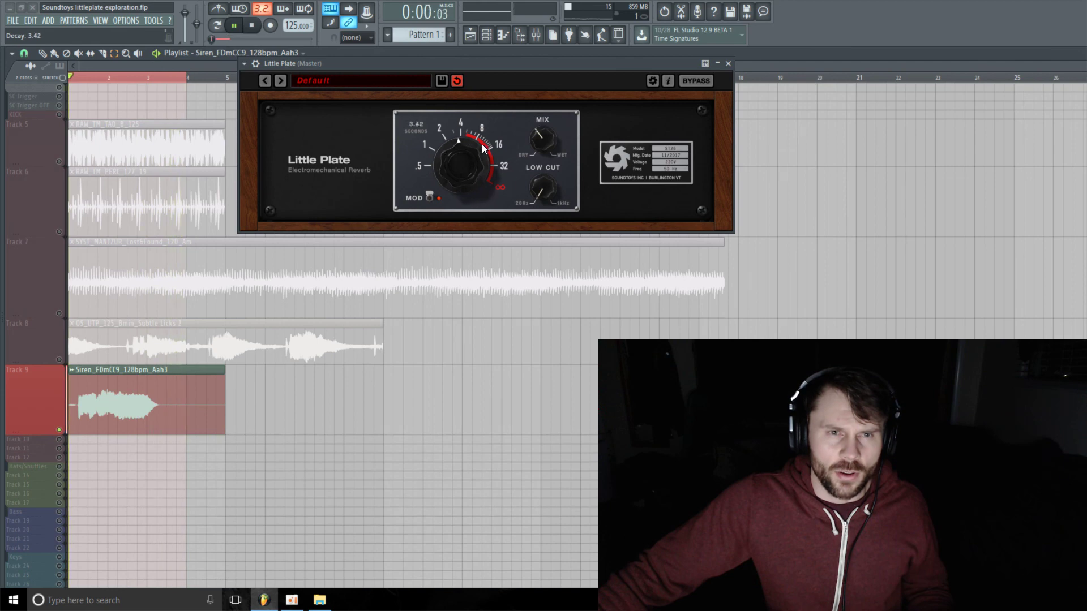
{"action": "left_click", "coordinate": [429, 198]}
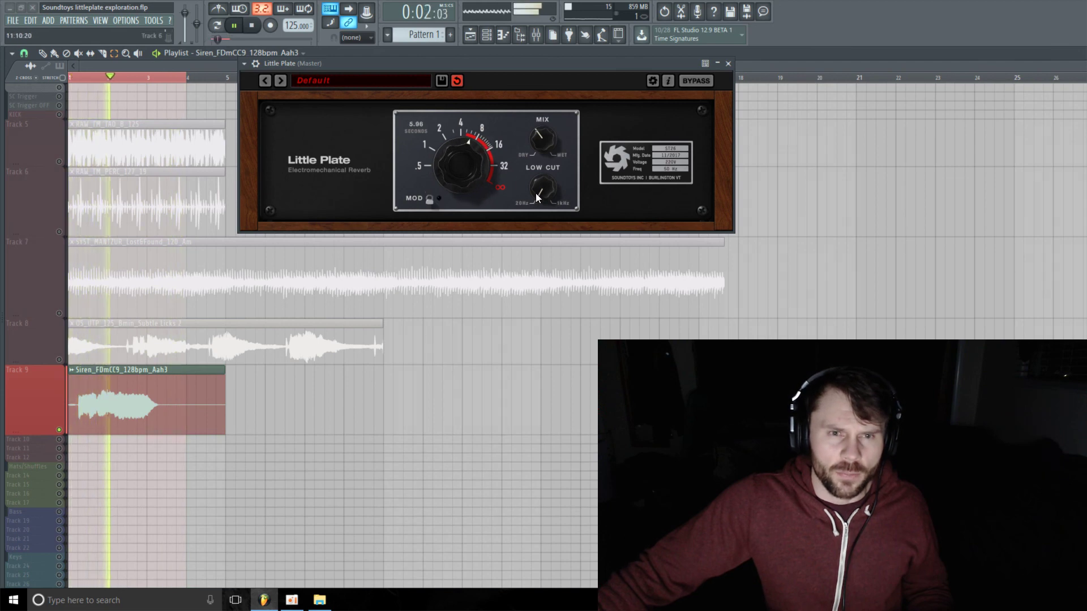
Step: Raise Low Cut and set Decay to 46.65 seconds on the looped vocal, and stop playback to hear the tail
{"action": "left_click_drag", "start_coordinate": [537, 193], "coordinate": [541, 172]}
{"action": "left_click_drag", "start_coordinate": [449, 162], "coordinate": [470, 152]}
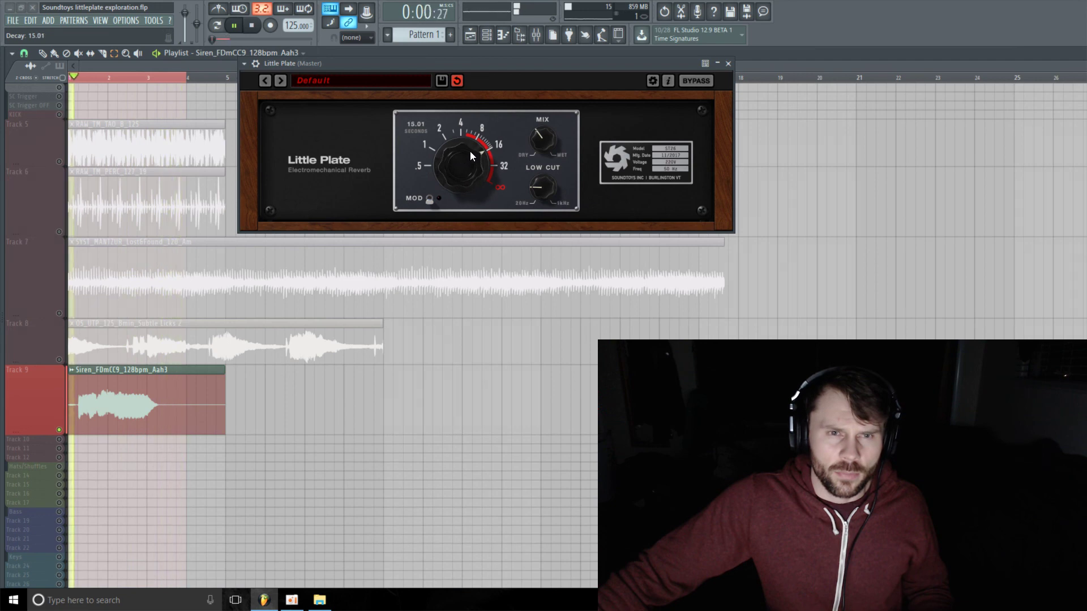
{"action": "mouse_move", "coordinate": [540, 143]}
{"action": "left_mouse_down"}
{"action": "mouse_move", "coordinate": [545, 133]}
{"action": "mouse_move", "coordinate": [542, 147]}
{"action": "left_mouse_up"}
{"action": "key", "text": "space"}
{"action": "key", "text": "space"}
{"action": "left_click_drag", "start_coordinate": [446, 165], "coordinate": [395, 77]}
{"action": "left_click", "coordinate": [249, 25]}
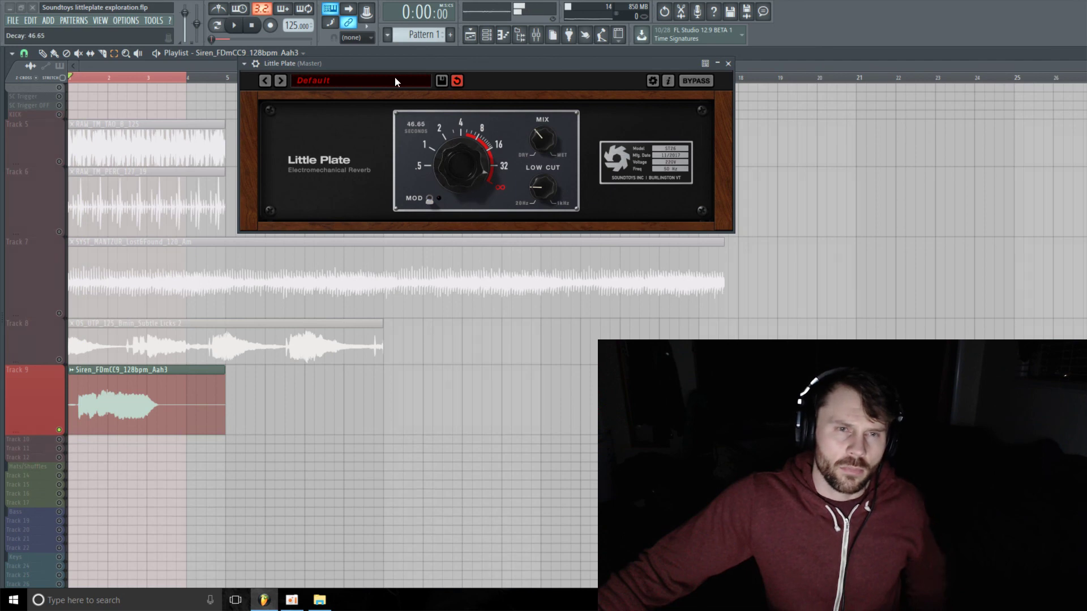